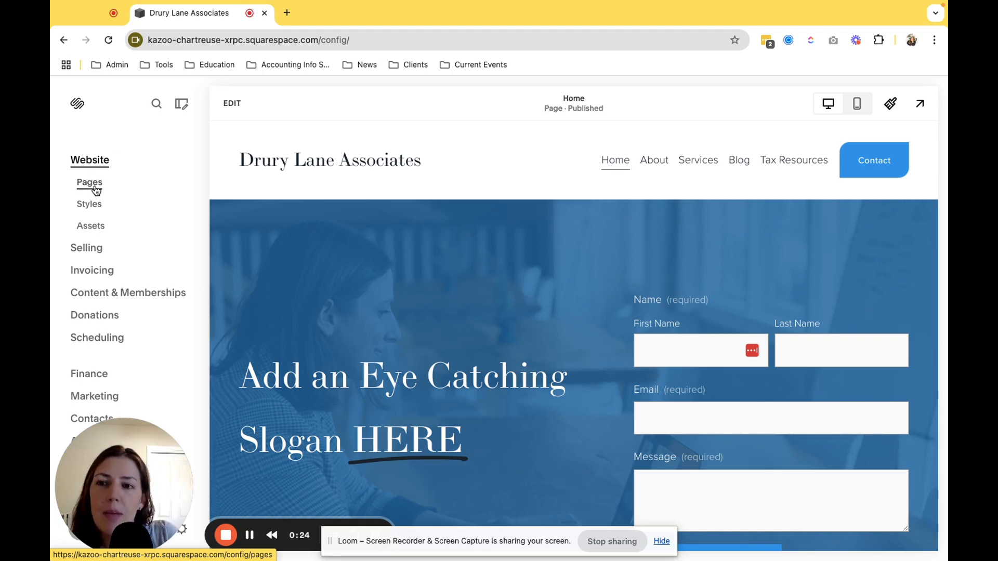
Open the website's page list and collapse the About and Services dropdowns in Main Navigation.
left_click(89, 182)
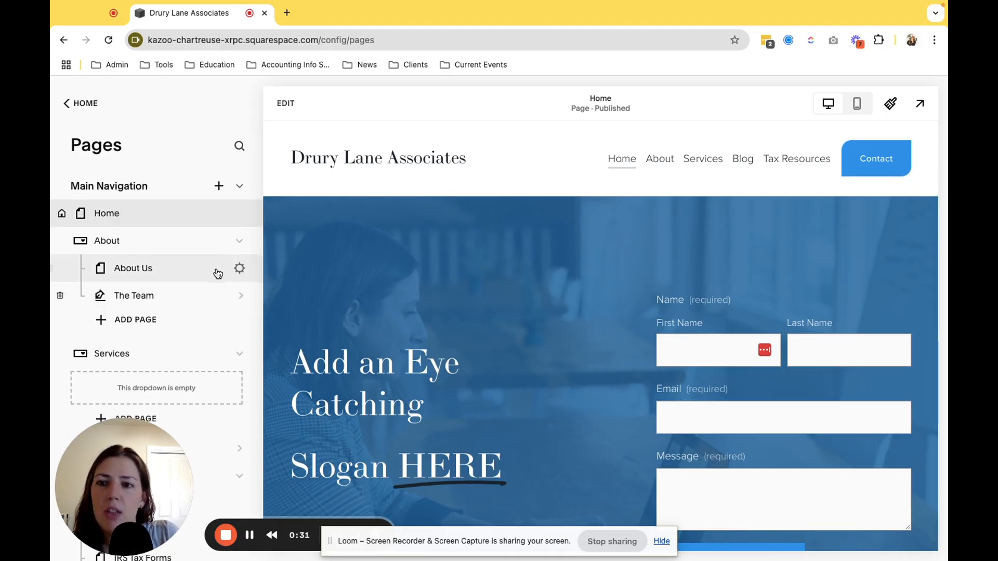
left_click(241, 242)
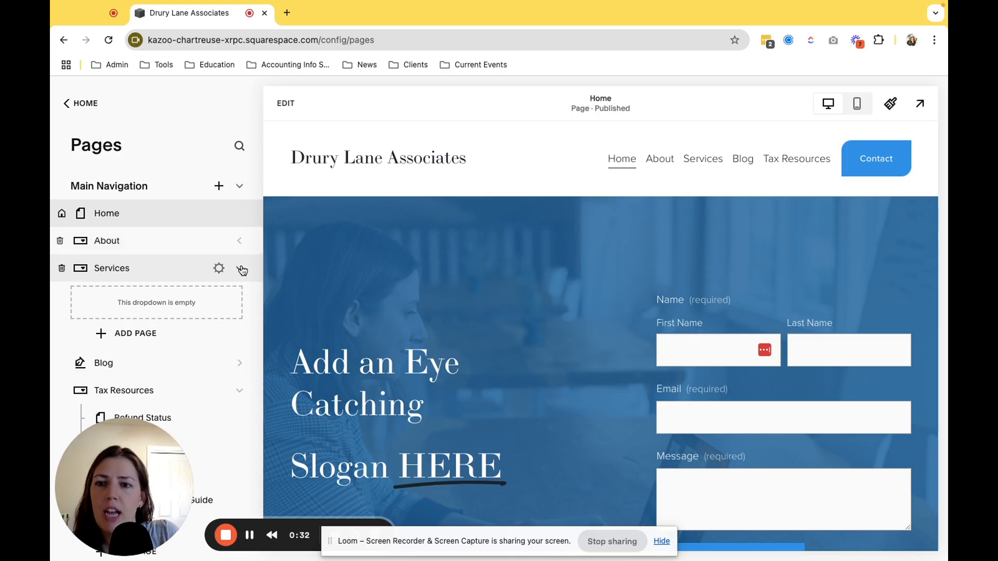
left_click(240, 267)
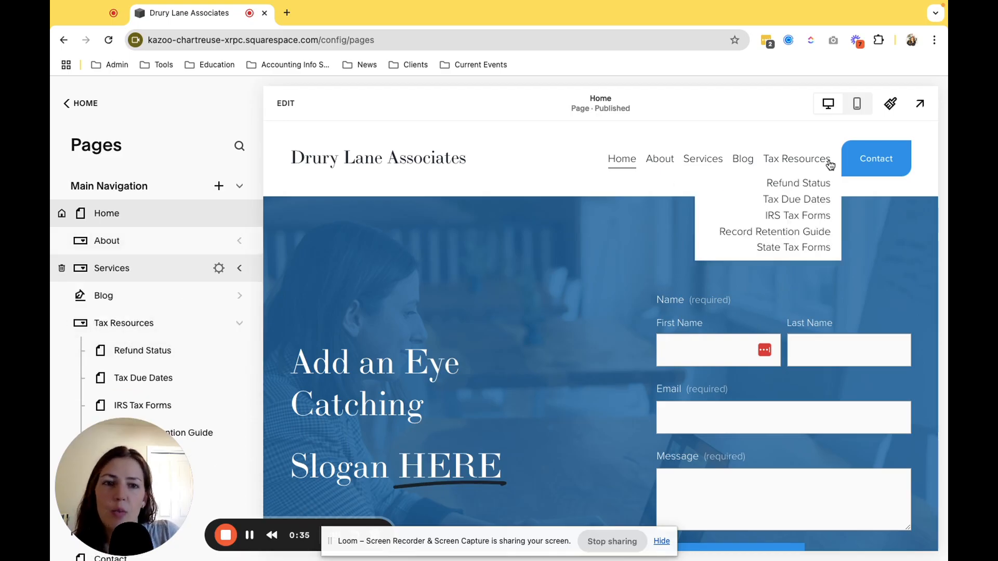
Preview the site full screen, inspect the pages under Tax Resources in the header navigation, and return to the page list.
left_click(921, 103)
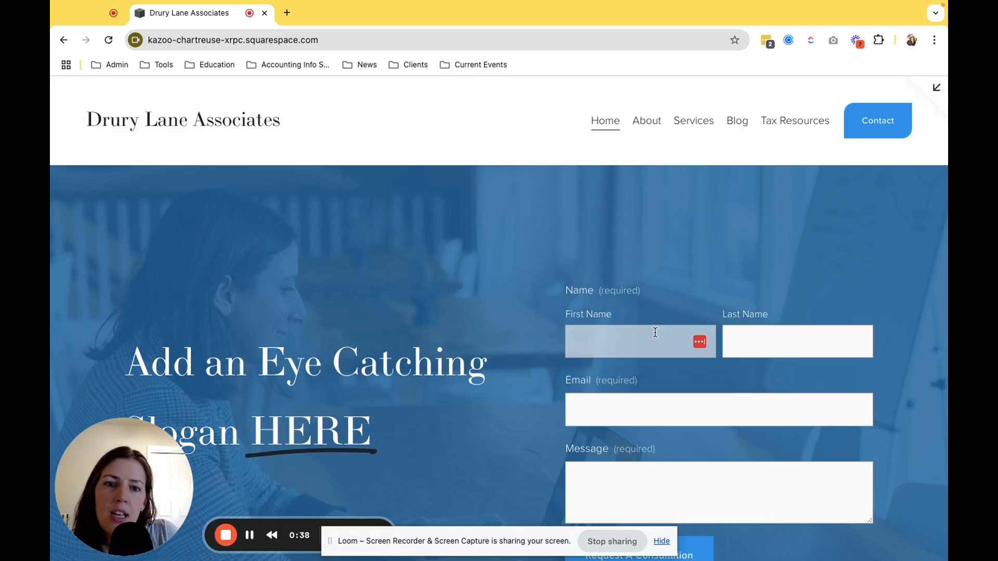
scroll(653, 334, "down", 2)
scroll(653, 334, "up", 2)
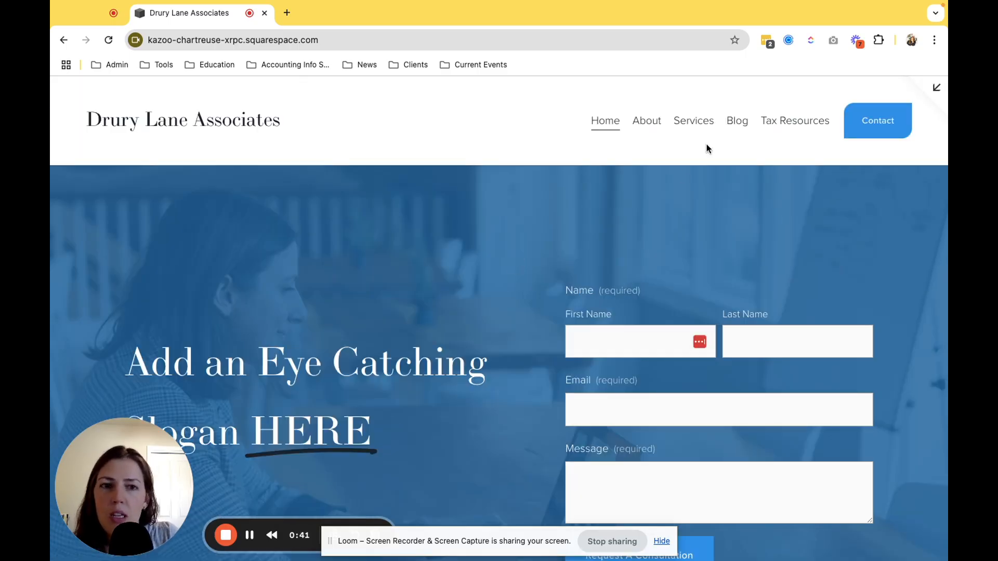
mouse_move(788, 127)
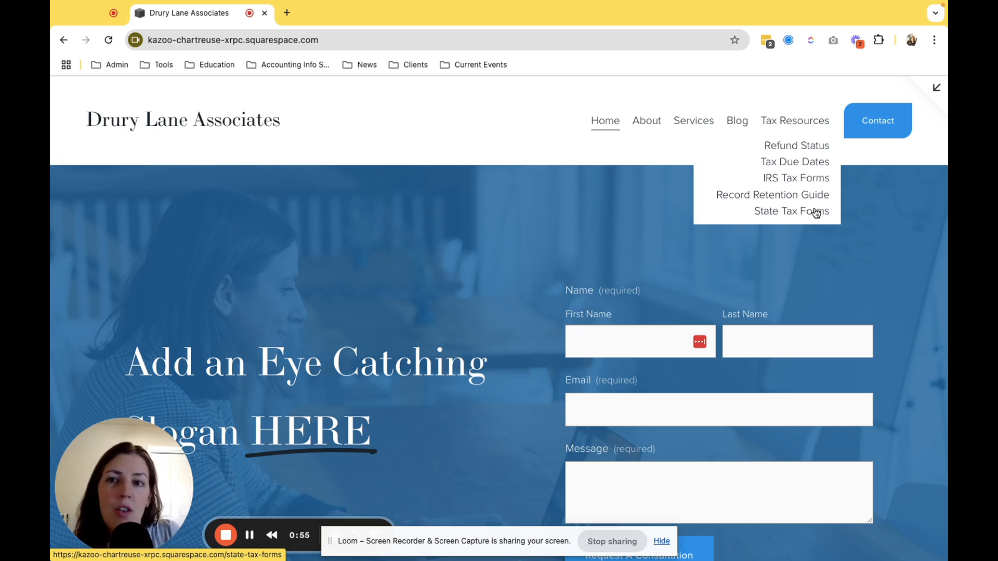
left_click(937, 92)
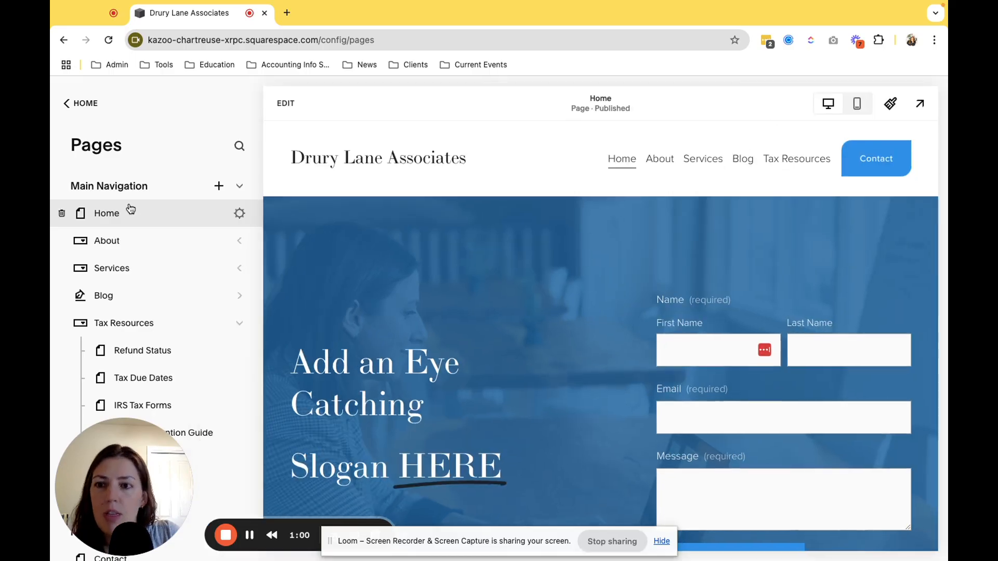
Collapse the Tax Resources dropdown in the Main Navigation page list.
left_click(239, 323)
left_click_drag(137, 448, 887, 441)
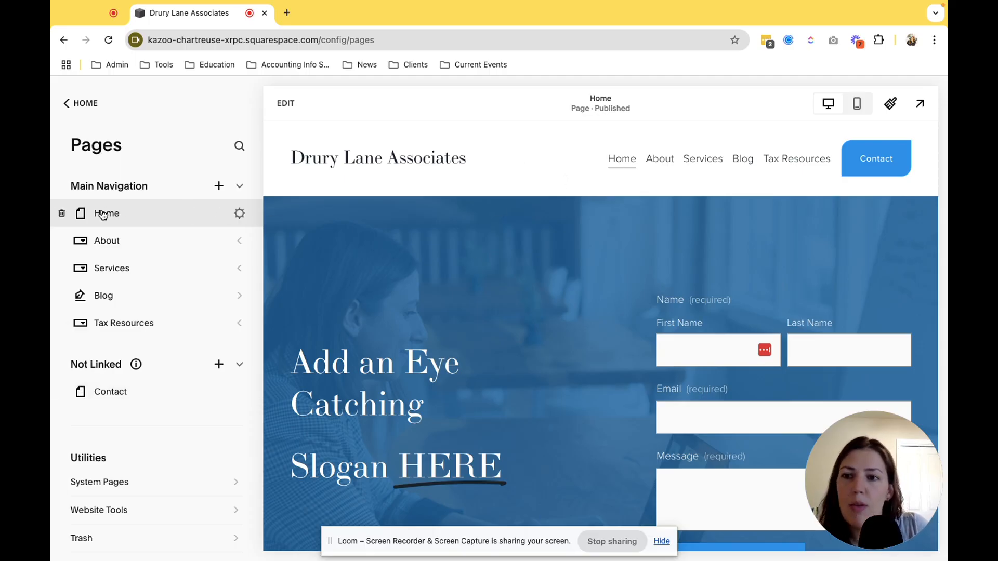
Move the Home page into Not Linked and back to the start of Main Navigation.
left_click_drag(102, 223, 102, 376)
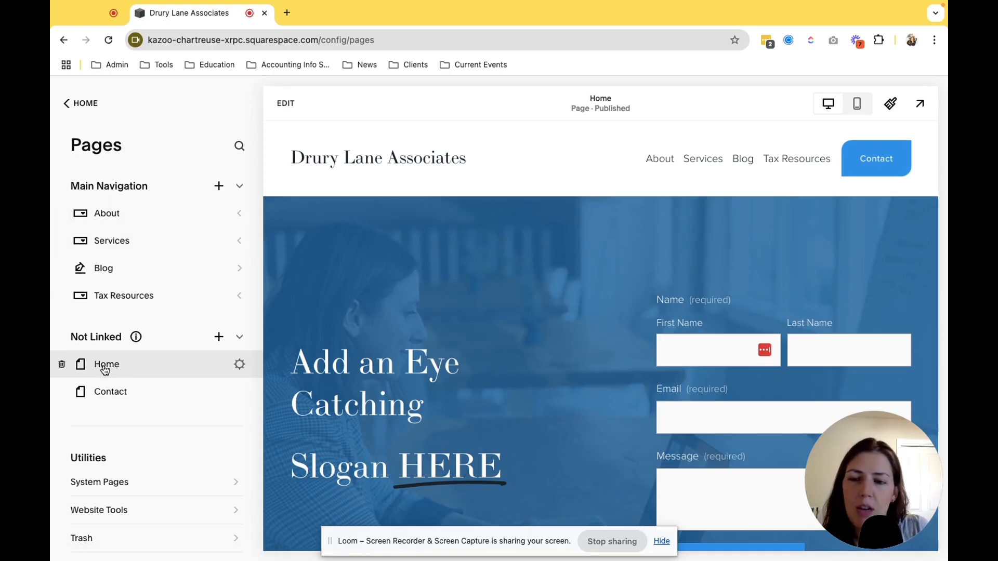
left_click_drag(112, 336, 112, 220)
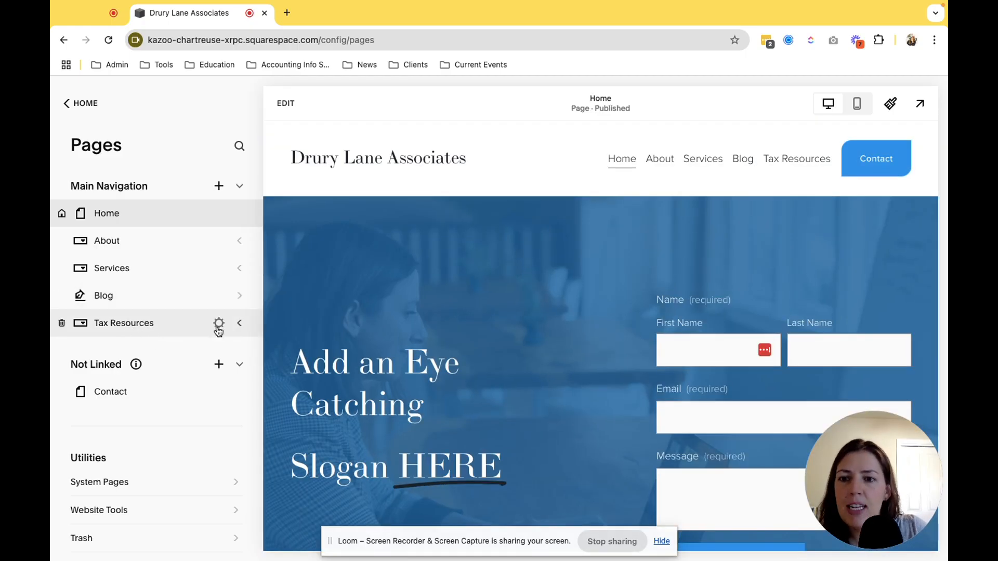
Add a new dropdown to Main Navigation and name it Tax Center.
mouse_move(794, 169)
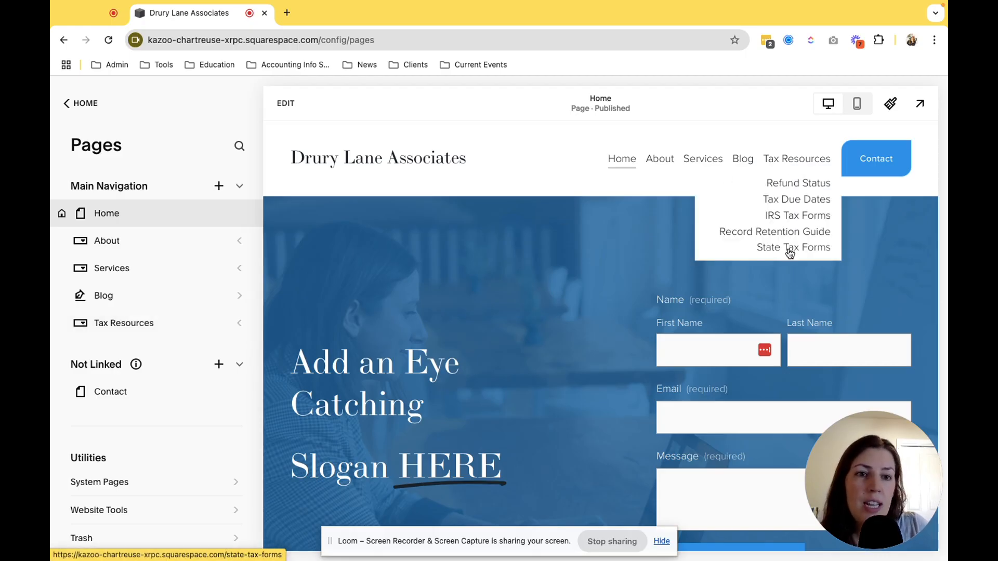
left_click(219, 187)
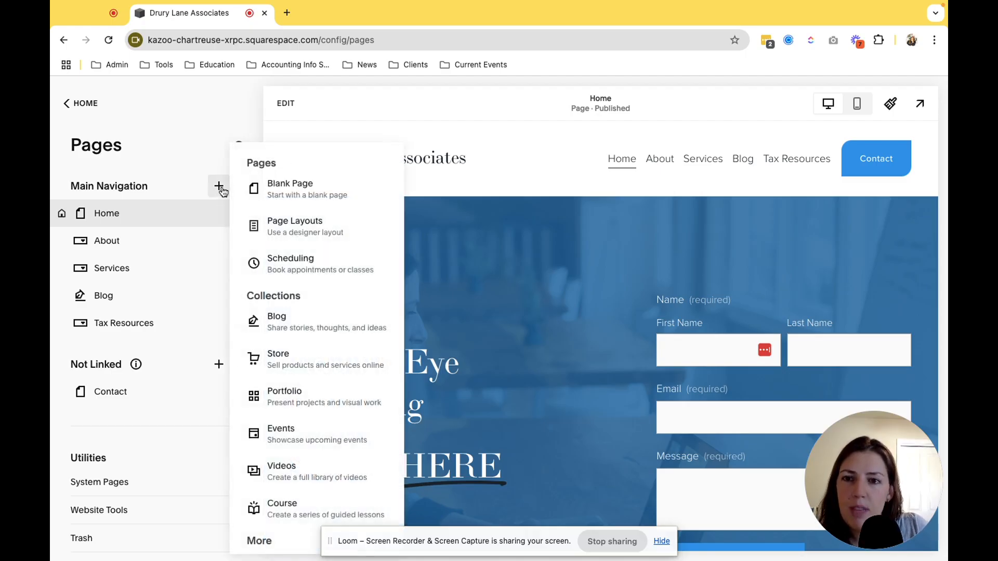
scroll(322, 287, "down", 5)
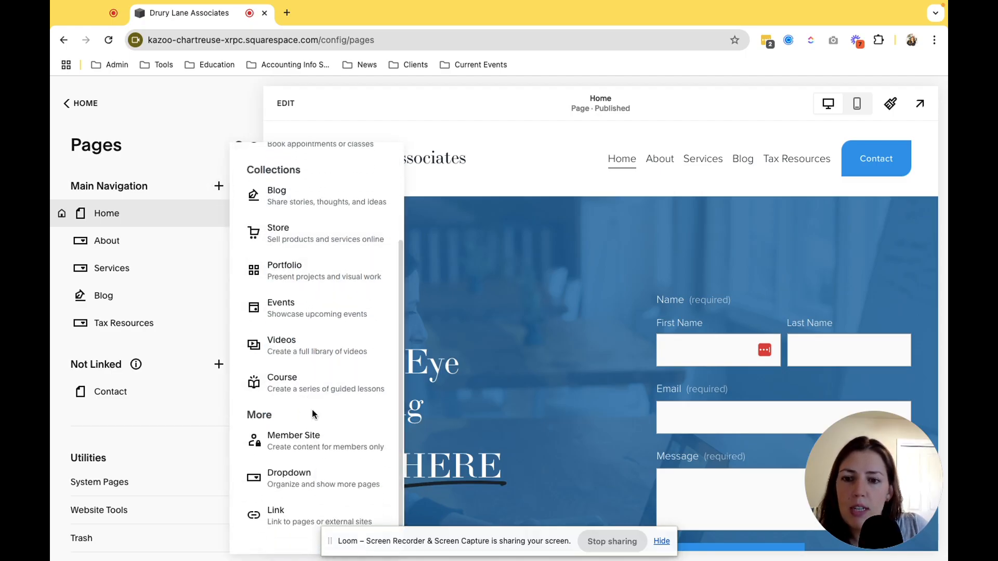
left_click(311, 486)
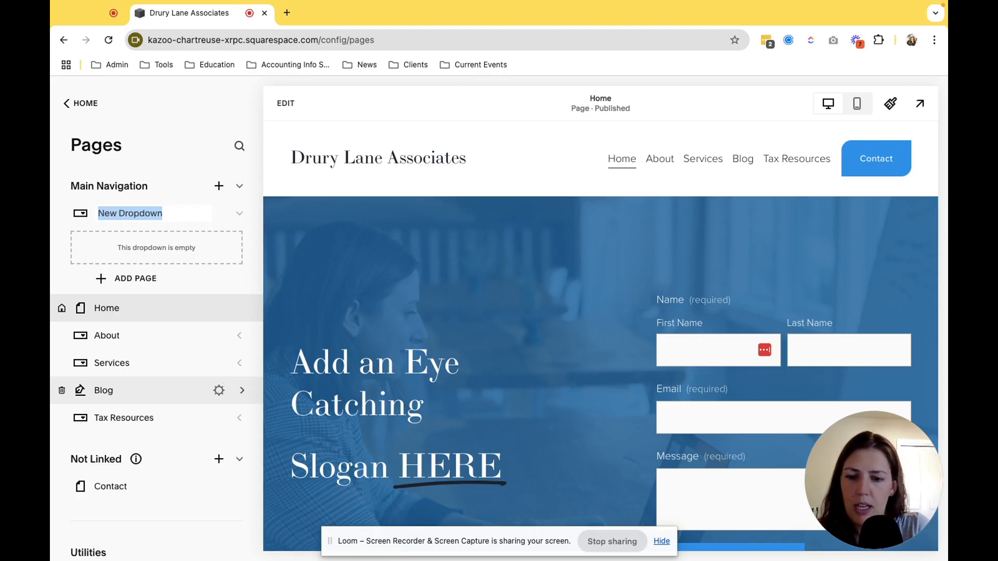
type("Tax Center")
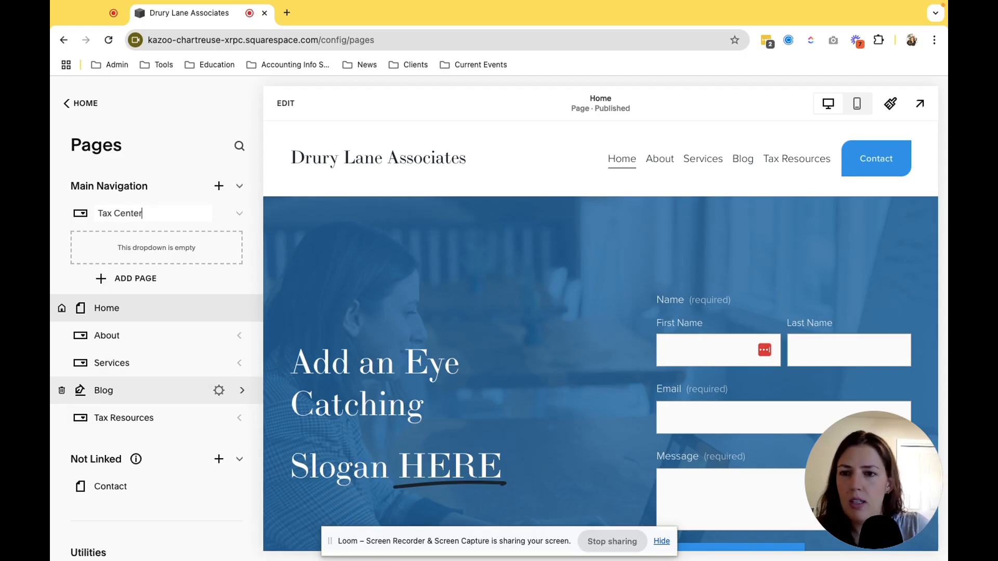
key("Return")
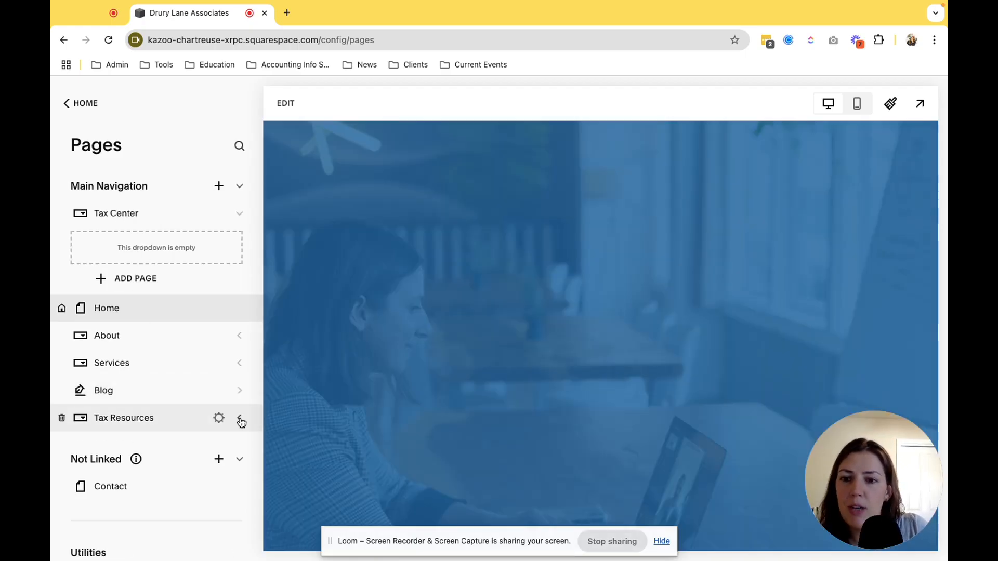
Expand the Tax Resources dropdown and move it directly below Tax Center in Main Navigation.
left_click(240, 420)
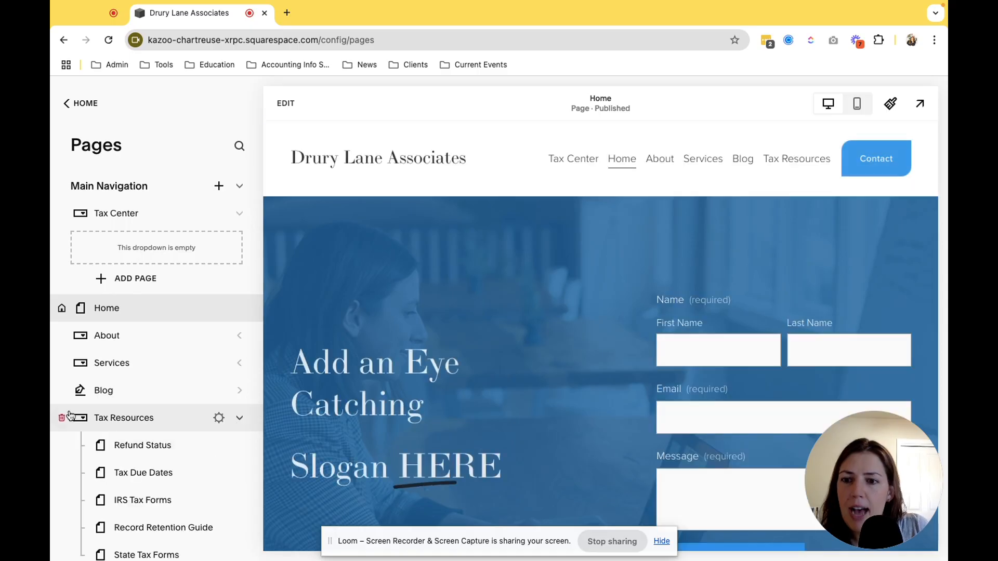
left_click_drag(94, 312, 95, 311)
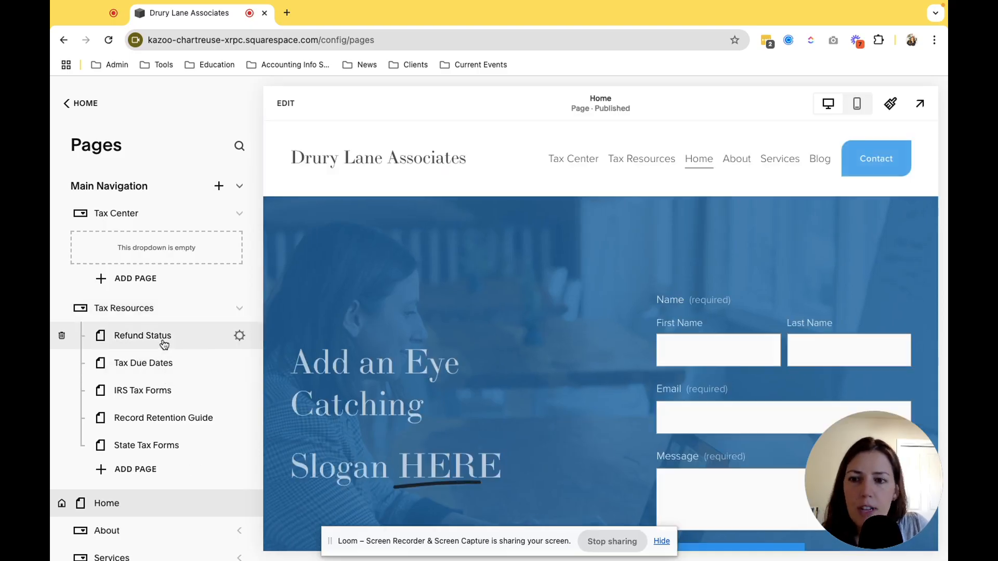
Open the Refund Status page and review its introduction, federal refund link and list of state refund links.
left_click(165, 344)
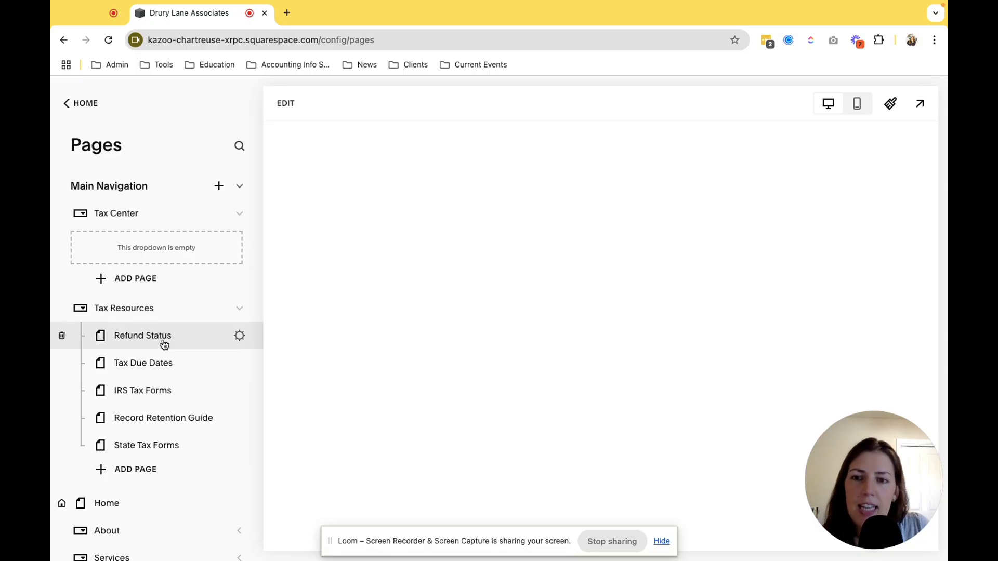
scroll(501, 432, "down", 1)
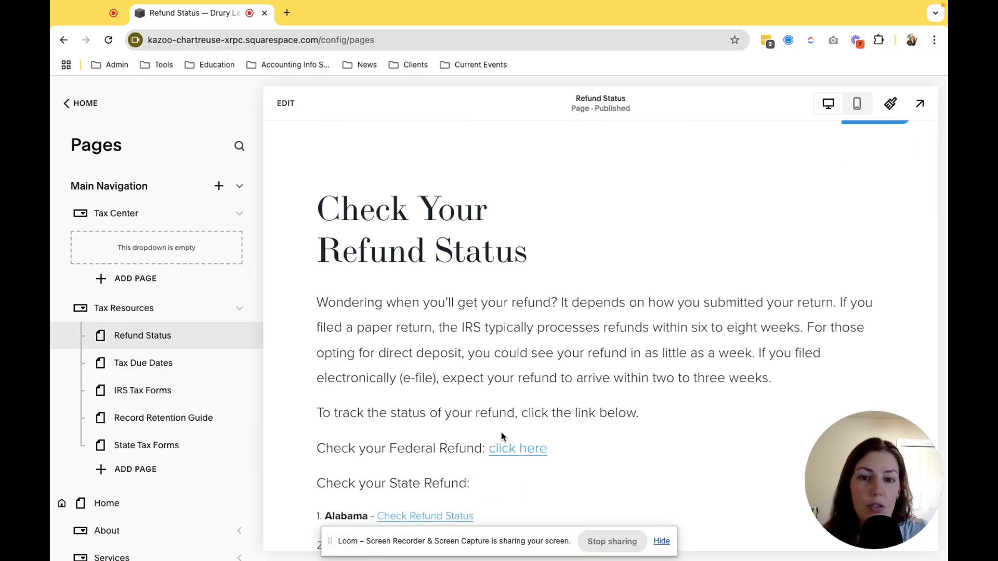
scroll(501, 432, "down", 1)
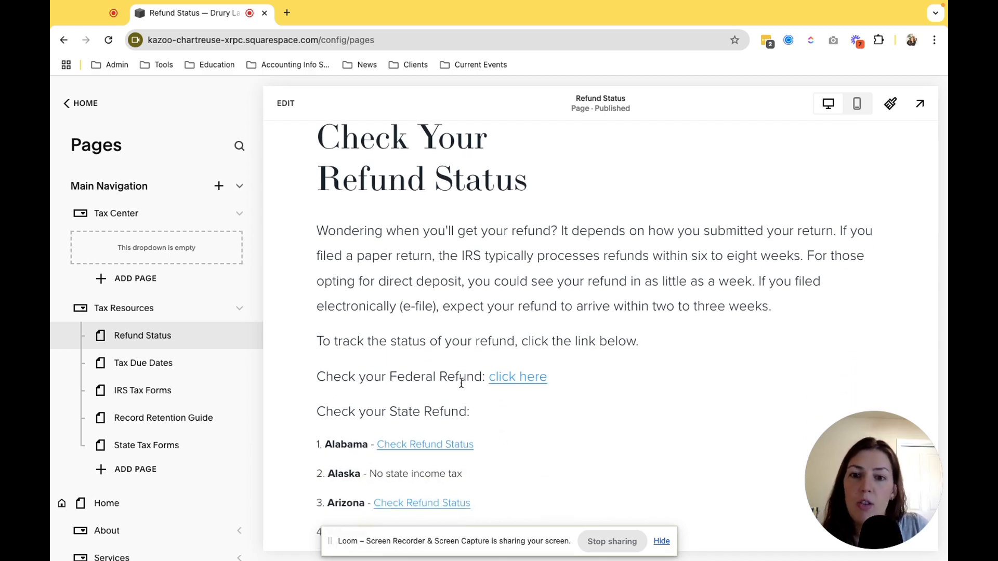
scroll(505, 379, "down", 2)
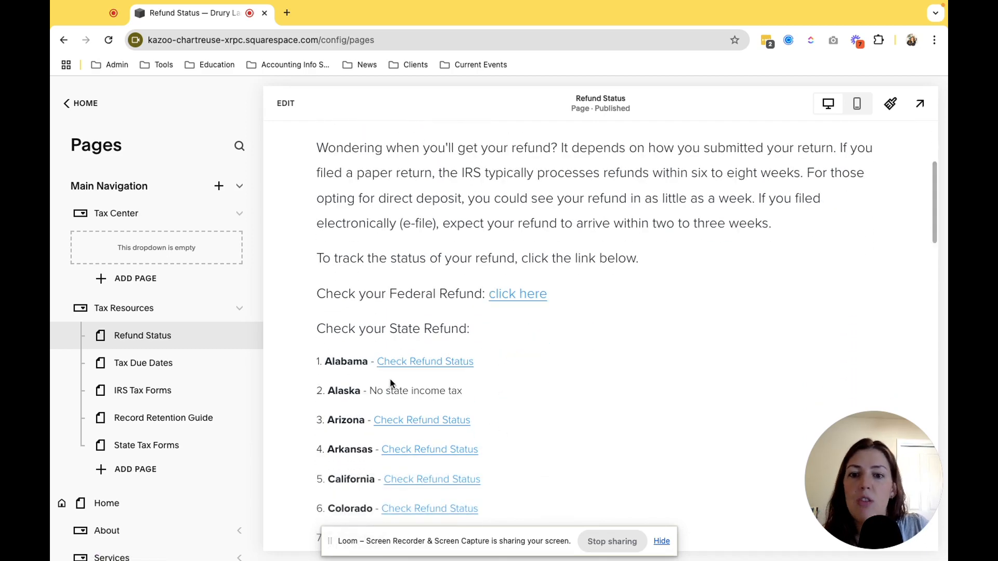
scroll(390, 383, "down", 6)
scroll(390, 383, "up", 6)
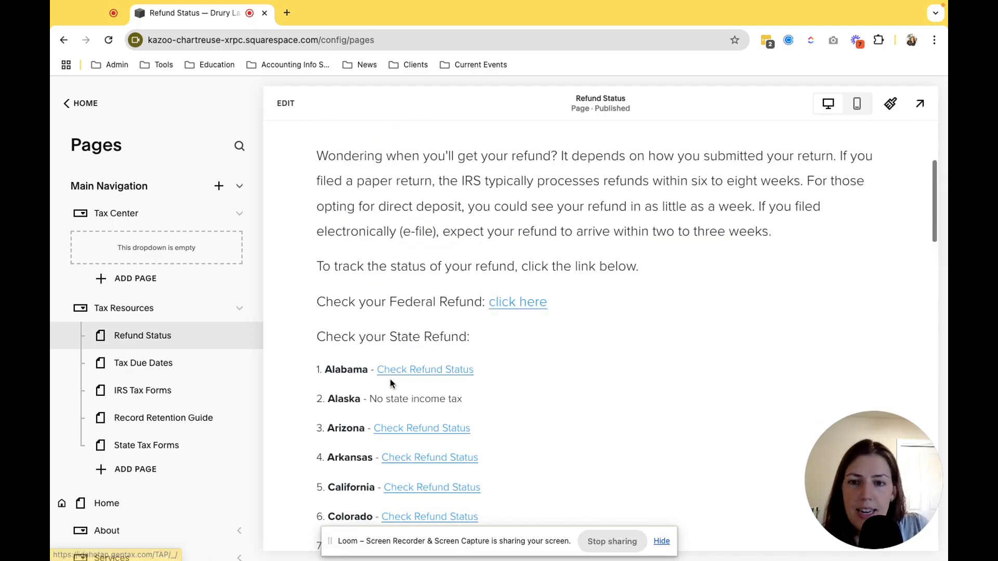
scroll(391, 383, "up", 3)
scroll(391, 383, "down", 10)
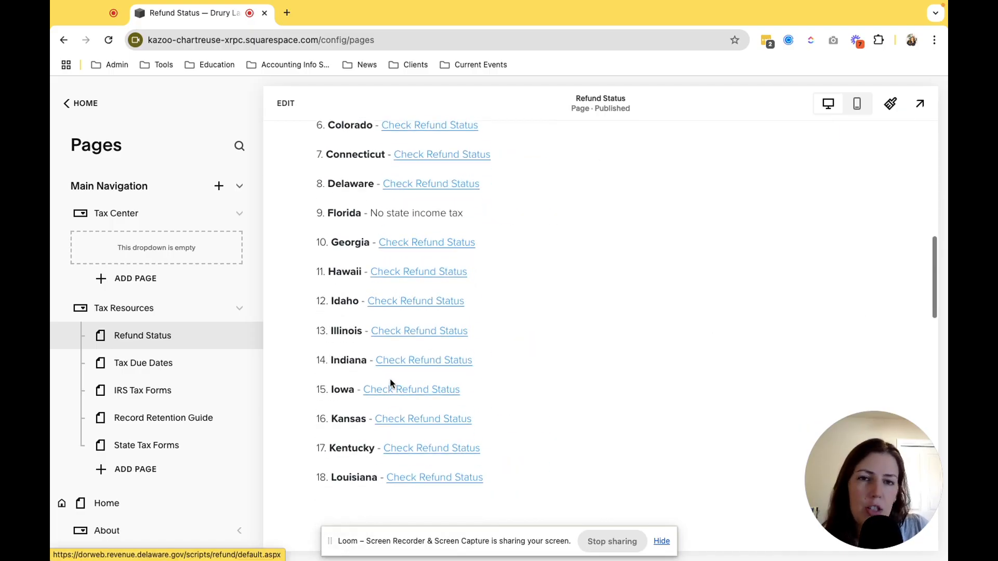
scroll(390, 379, "down", 1)
scroll(392, 383, "down", 3)
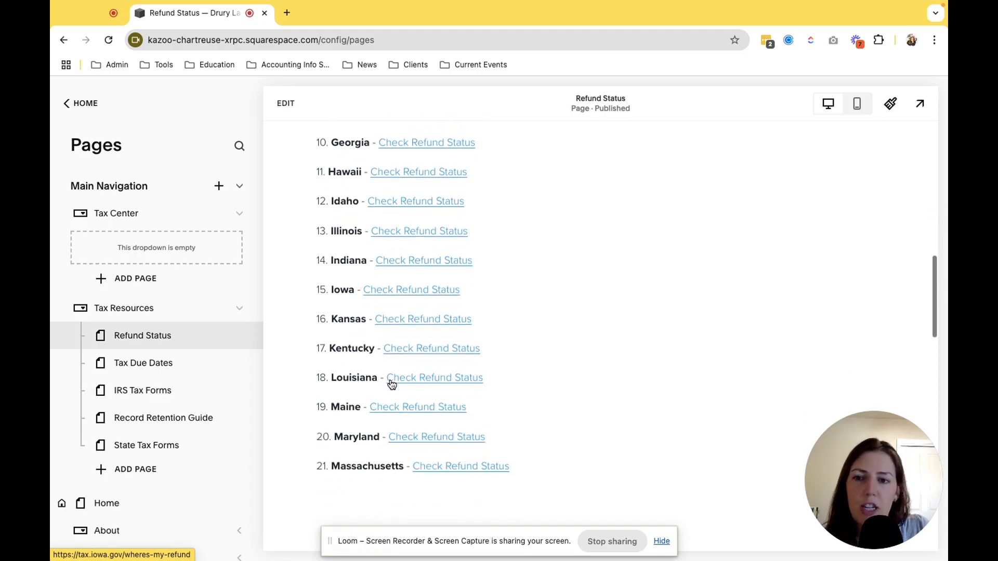
scroll(392, 383, "down", 1)
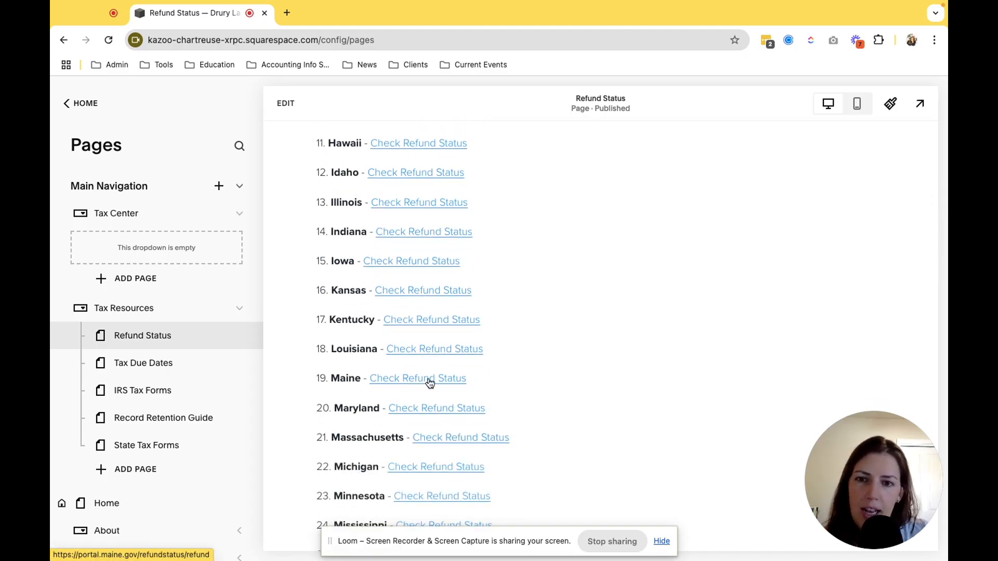
scroll(430, 383, "up", 10)
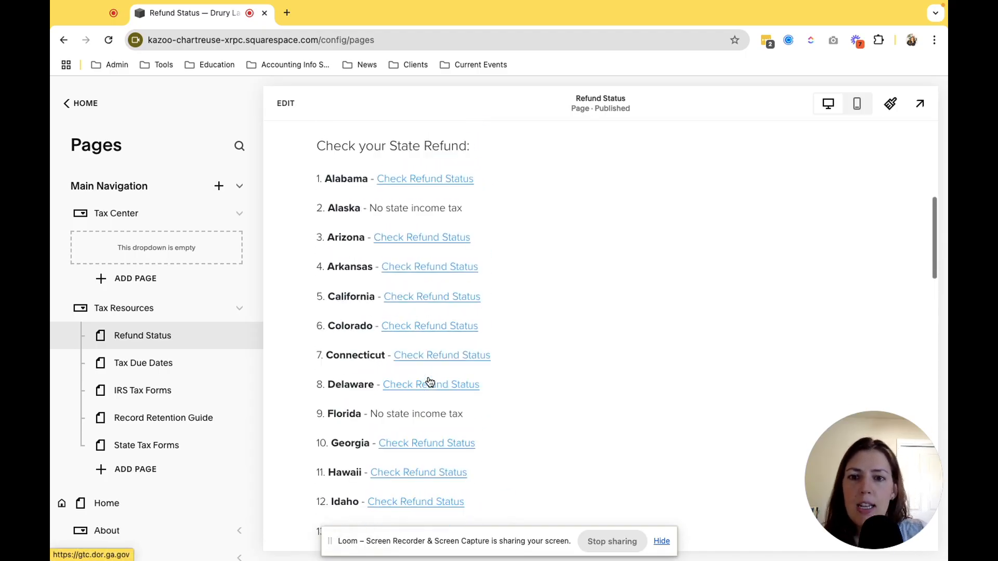
scroll(429, 377, "up", 2)
scroll(429, 375, "down", 4)
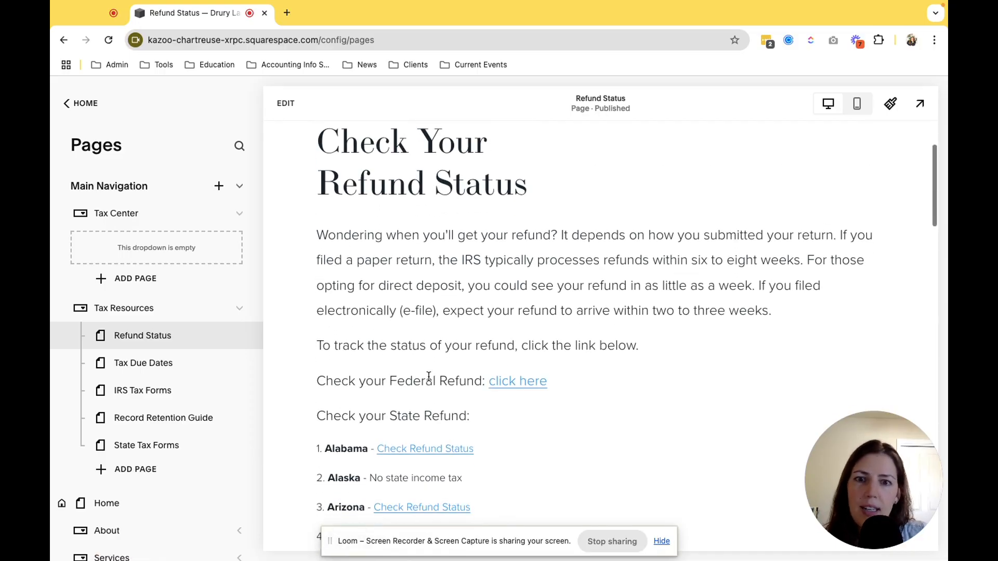
scroll(429, 377, "down", 6)
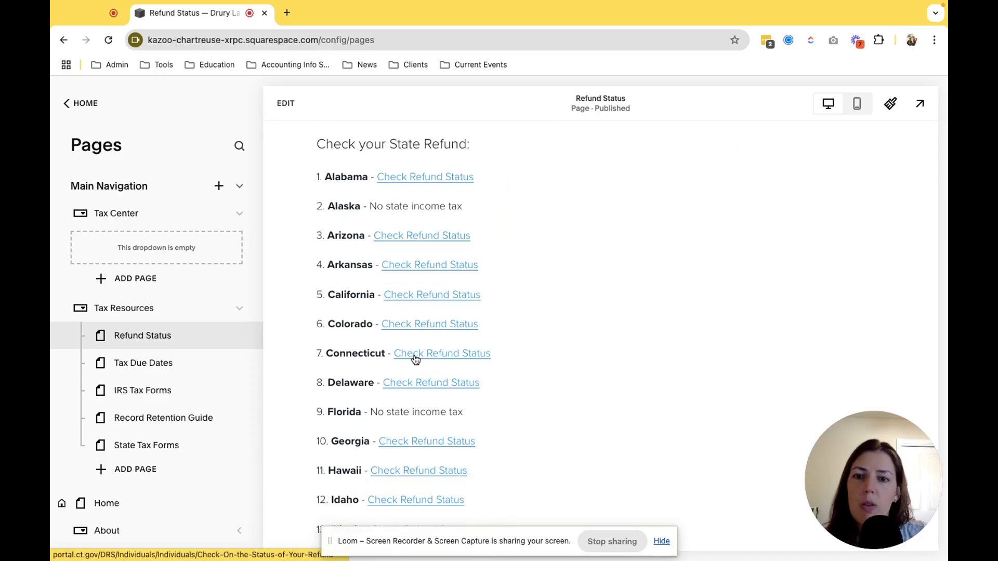
scroll(373, 263, "up", 3)
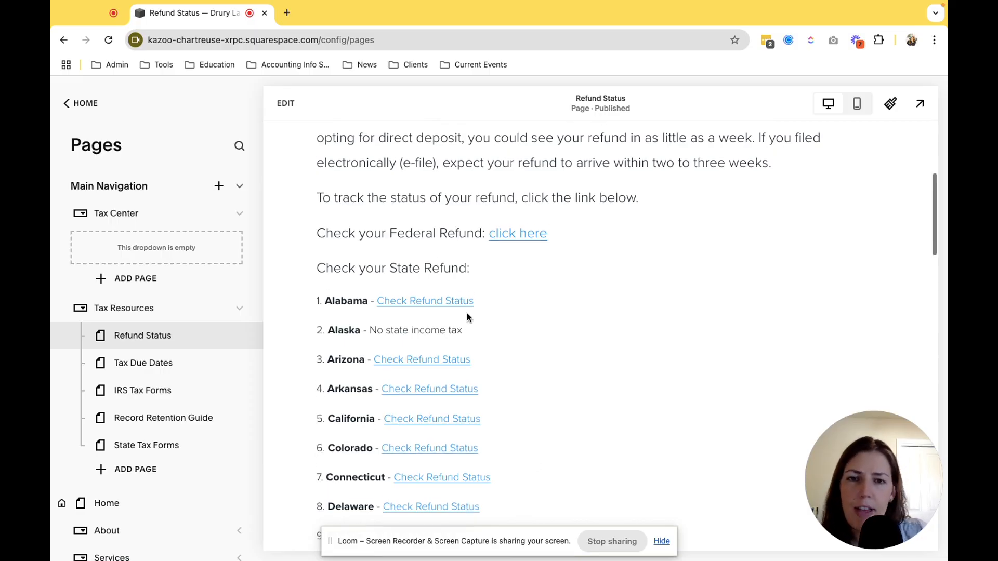
scroll(467, 314, "up", 5)
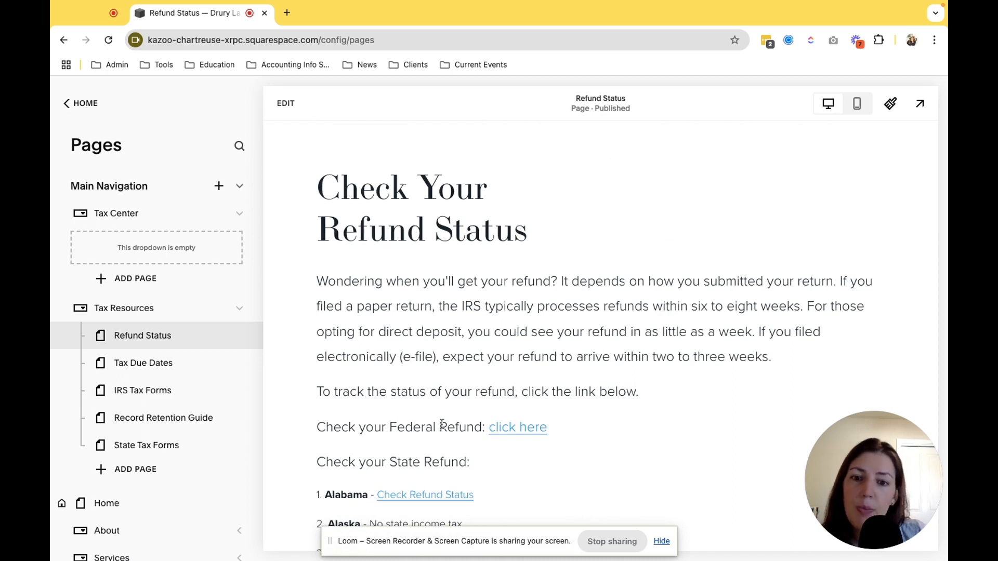
Copy the federal refund link's address, open it in a new browser tab to check it, and return to the Refund Status page.
right_click(519, 434)
left_click(579, 394)
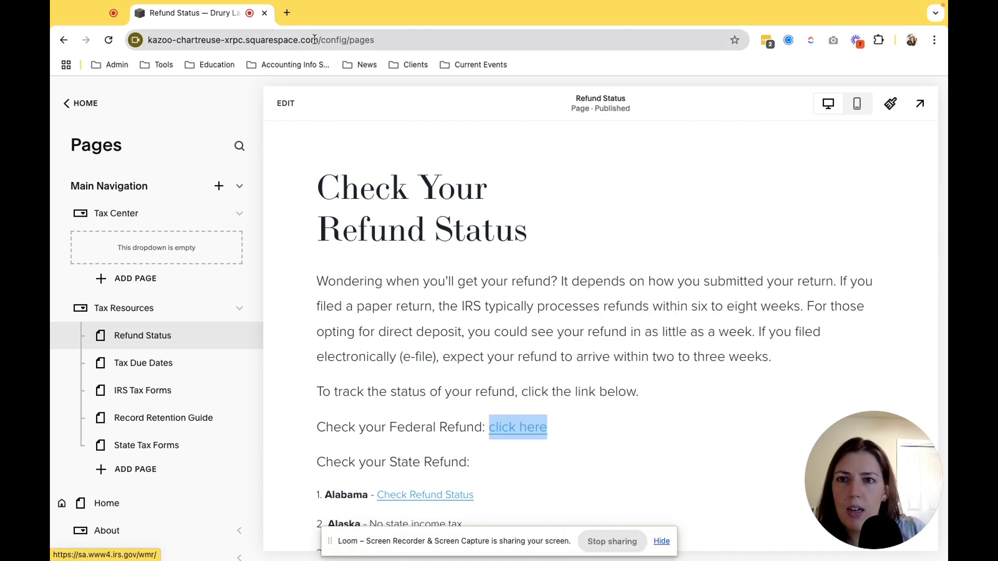
left_click(287, 13)
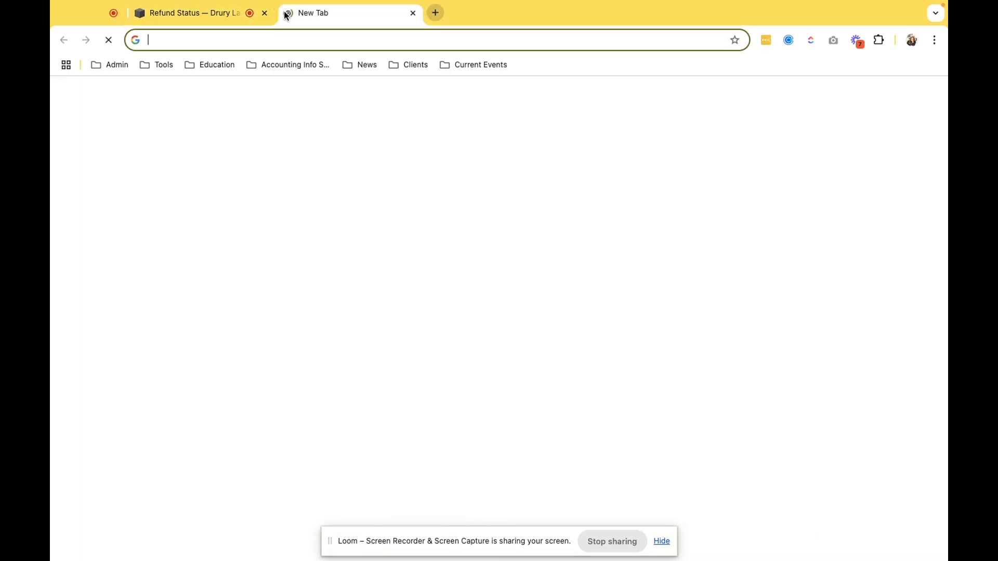
key("ctrl+v")
key("Return")
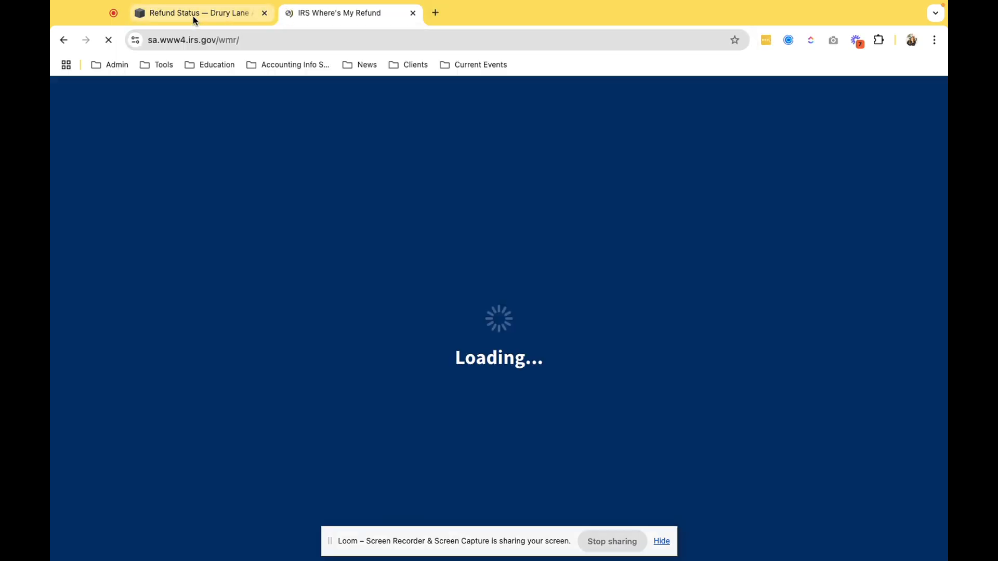
left_click(194, 17)
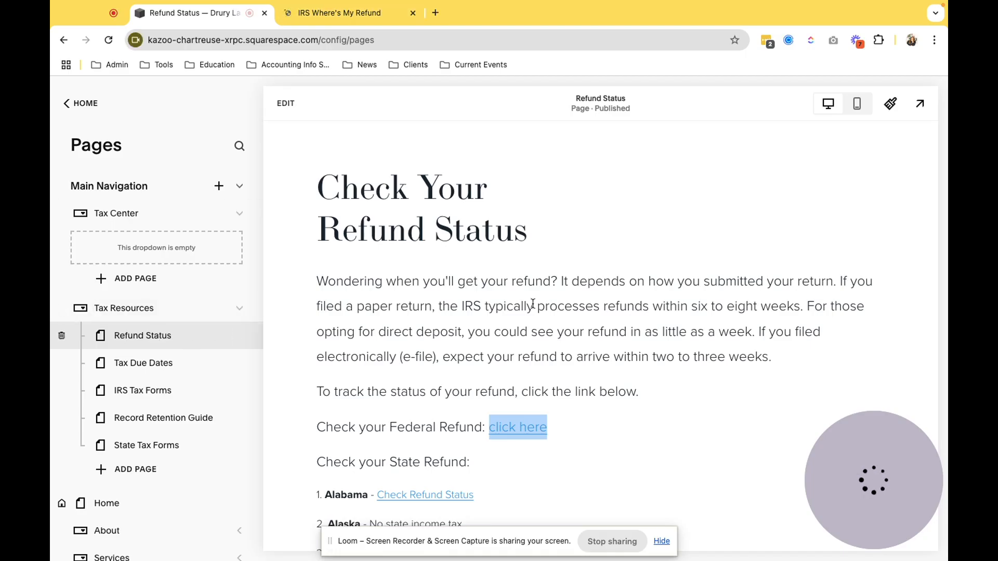
scroll(529, 309, "down", 4)
scroll(529, 306, "up", 4)
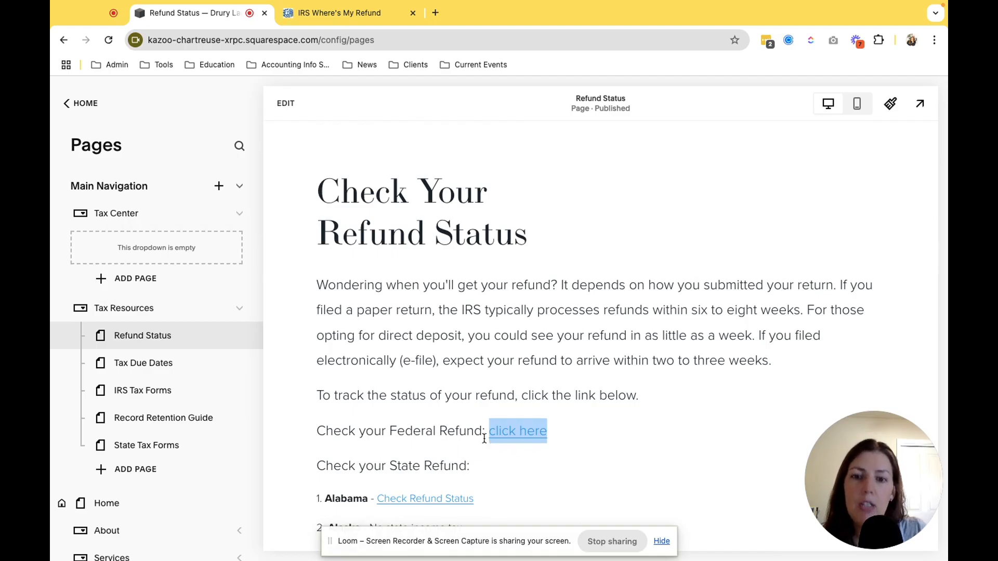
left_click(137, 279)
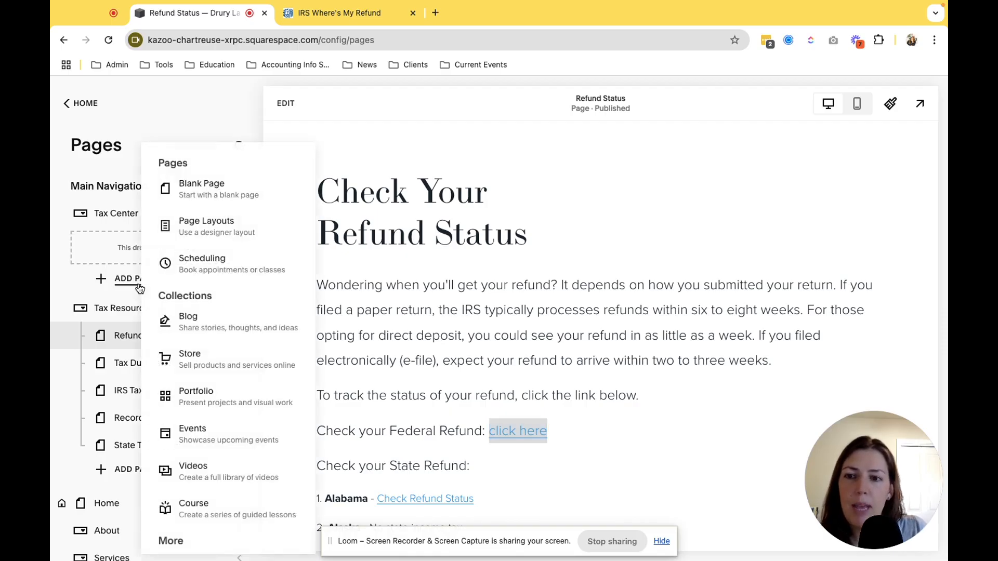
scroll(252, 372, "down", 2)
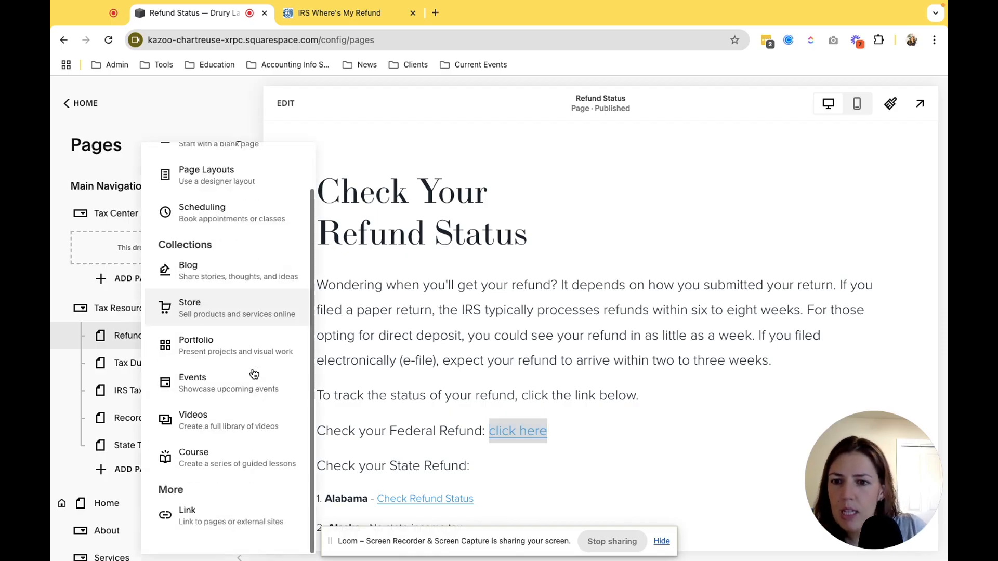
left_click(195, 521)
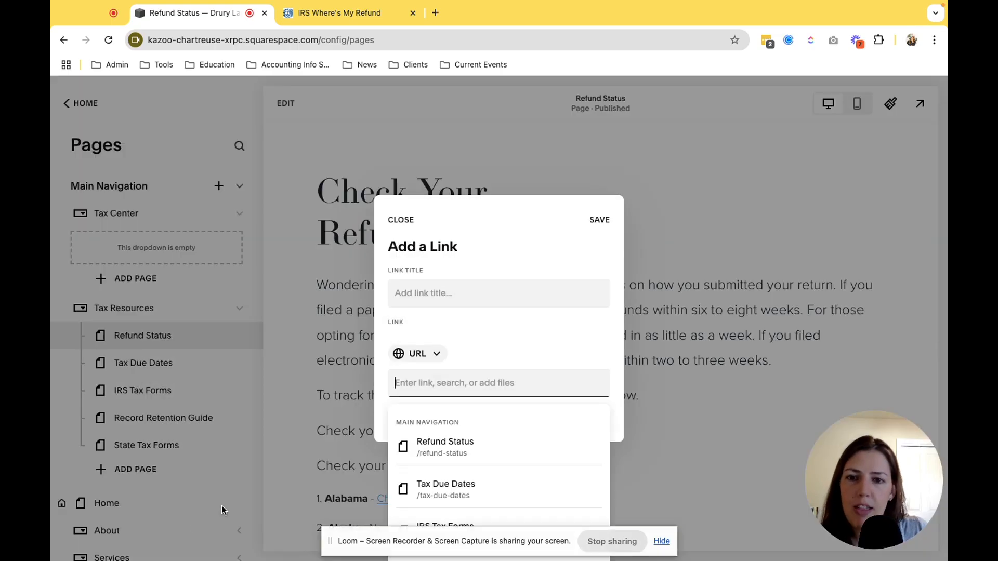
key("super+v")
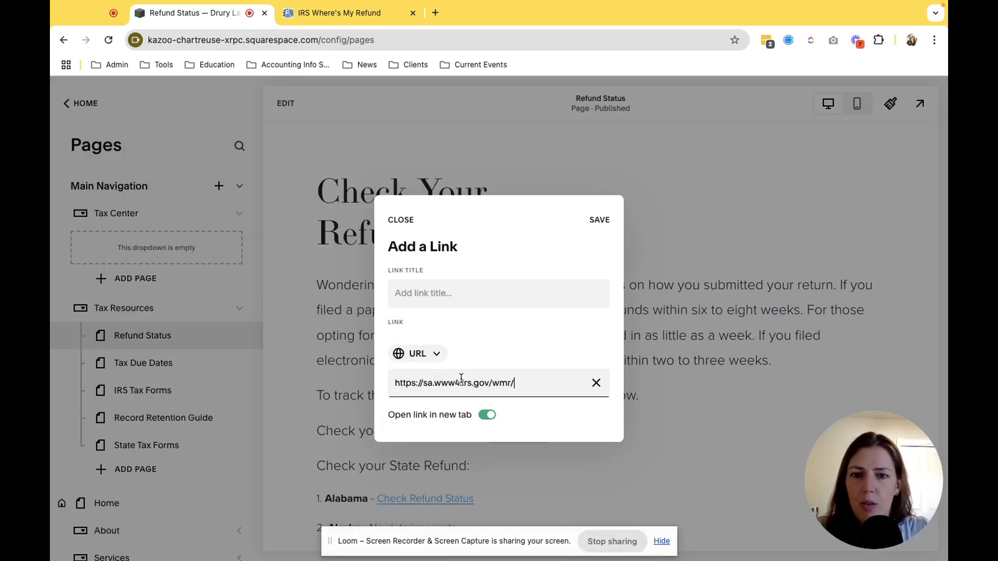
left_click(435, 293)
type("Chec")
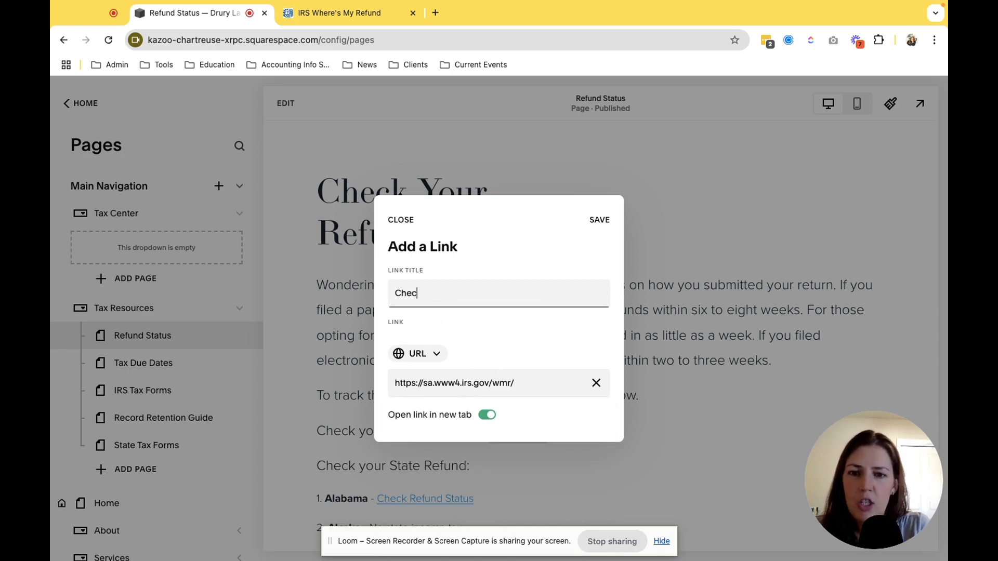
type("k Federal ")
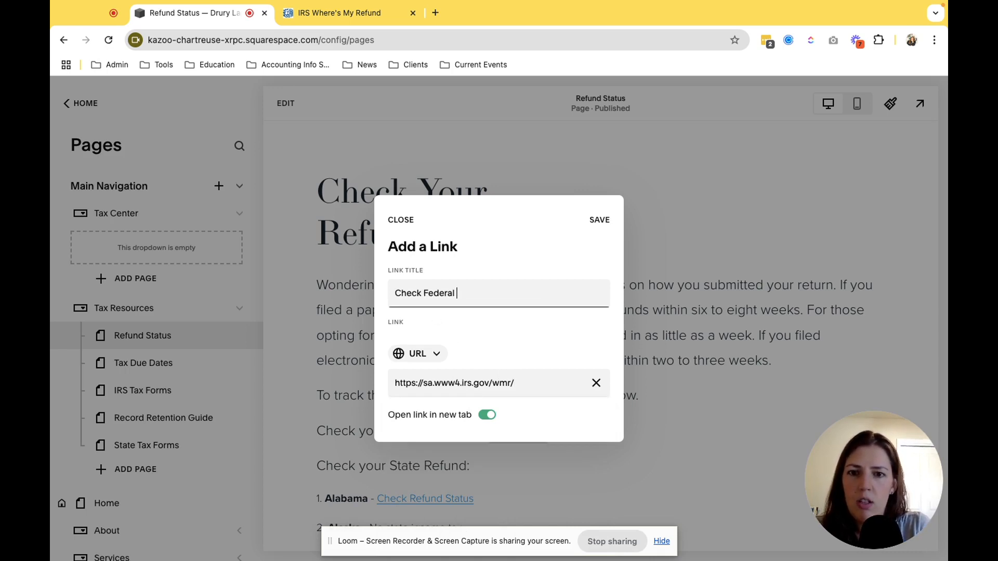
type("Refund Status")
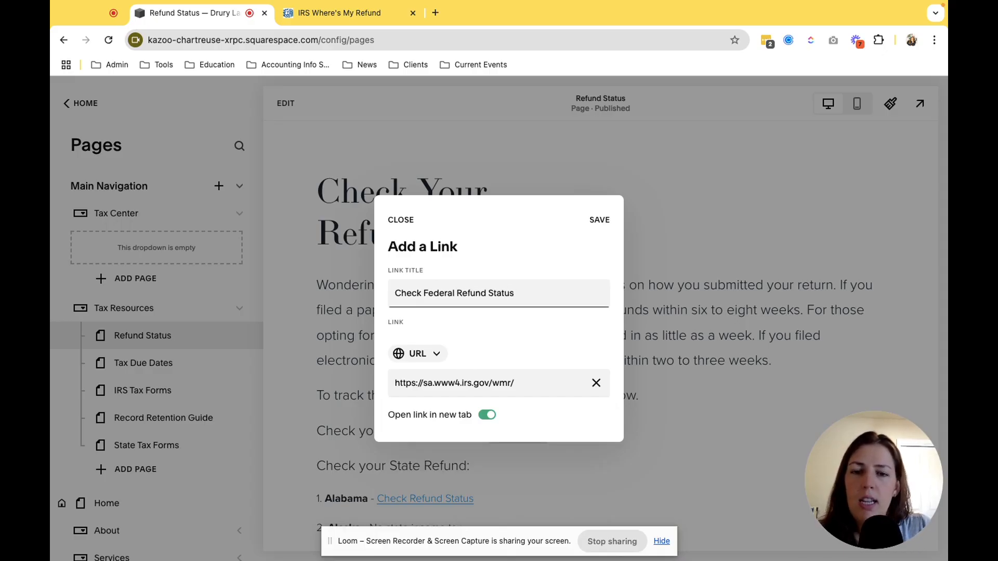
left_click(598, 221)
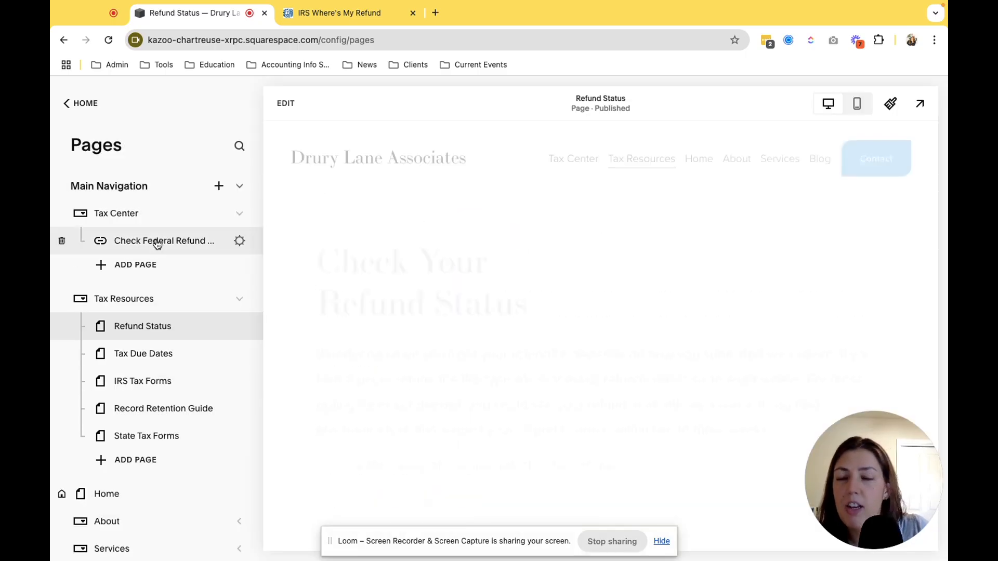
Test the Check Federal Refund Status link from the previewed Tax Center menu, then return to the site editor and glance over the Refund Status page.
mouse_move(574, 164)
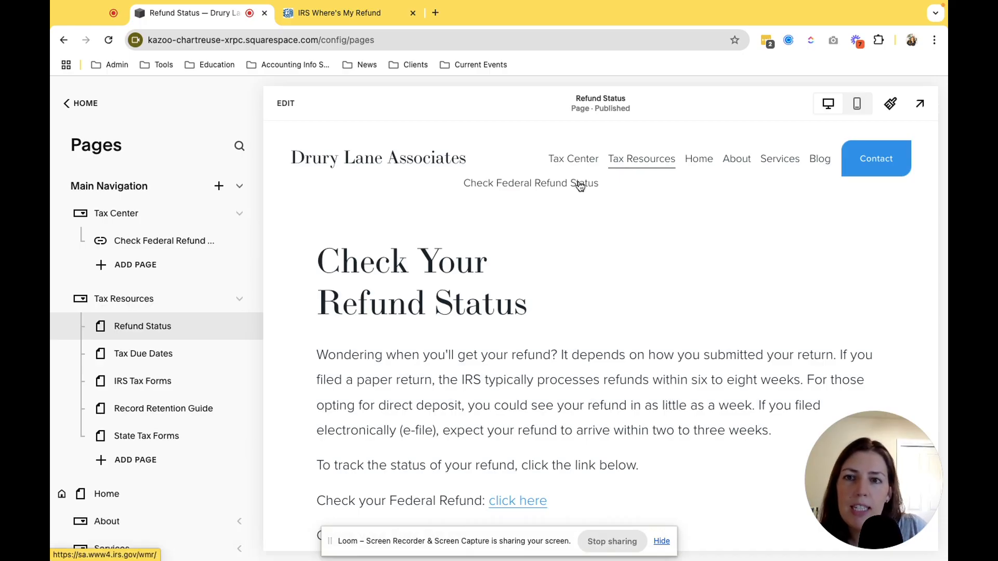
left_click(580, 185)
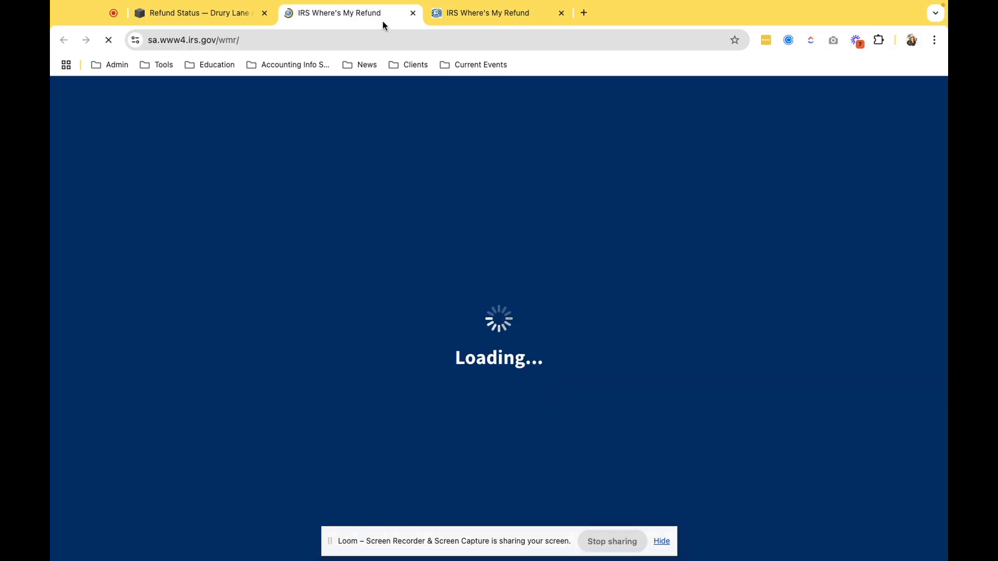
left_click(202, 18)
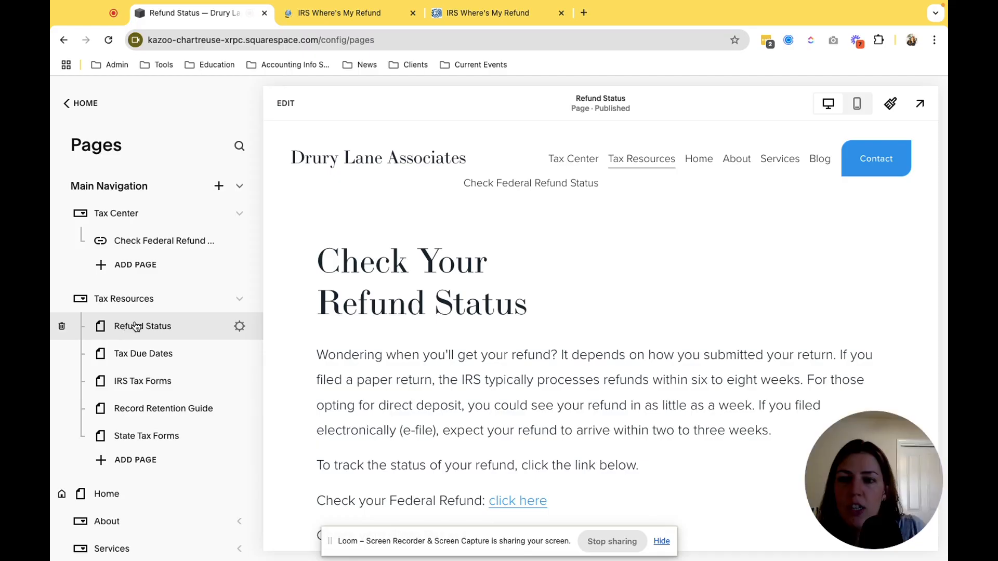
scroll(418, 345, "down", 3)
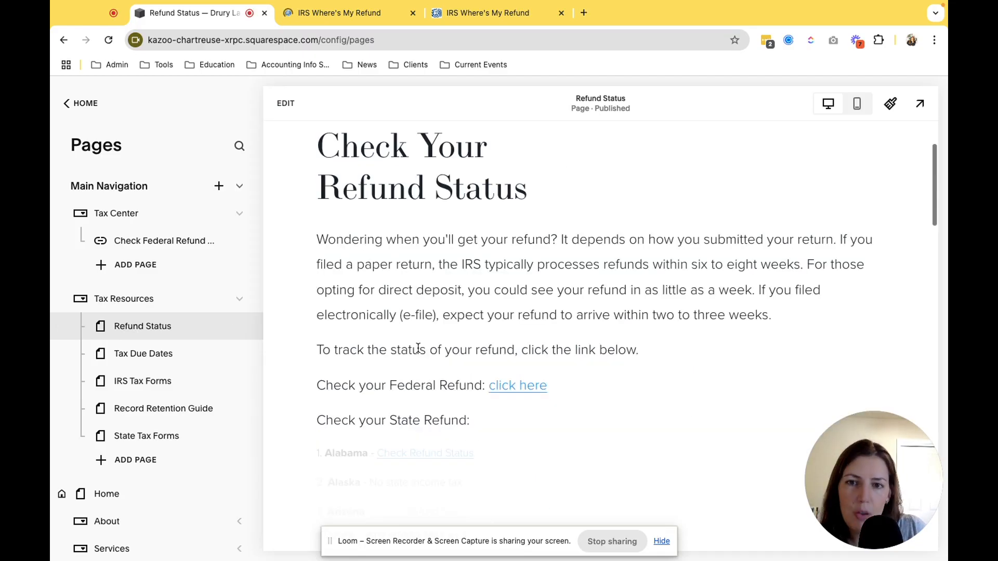
scroll(442, 347, "up", 3)
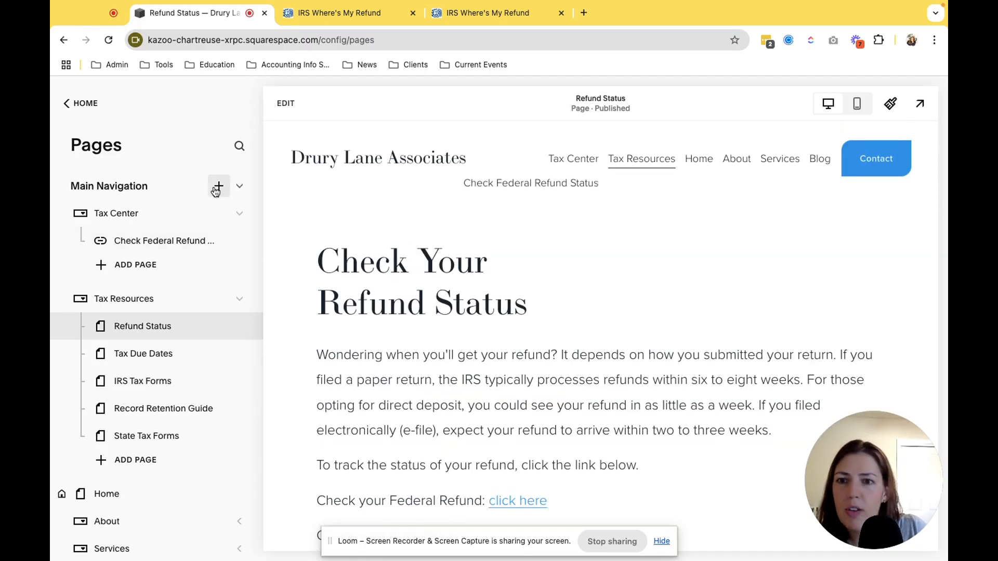
Add a blank page under the Tax Center dropdown and name it "Check Your Refund Status".
left_click(104, 267)
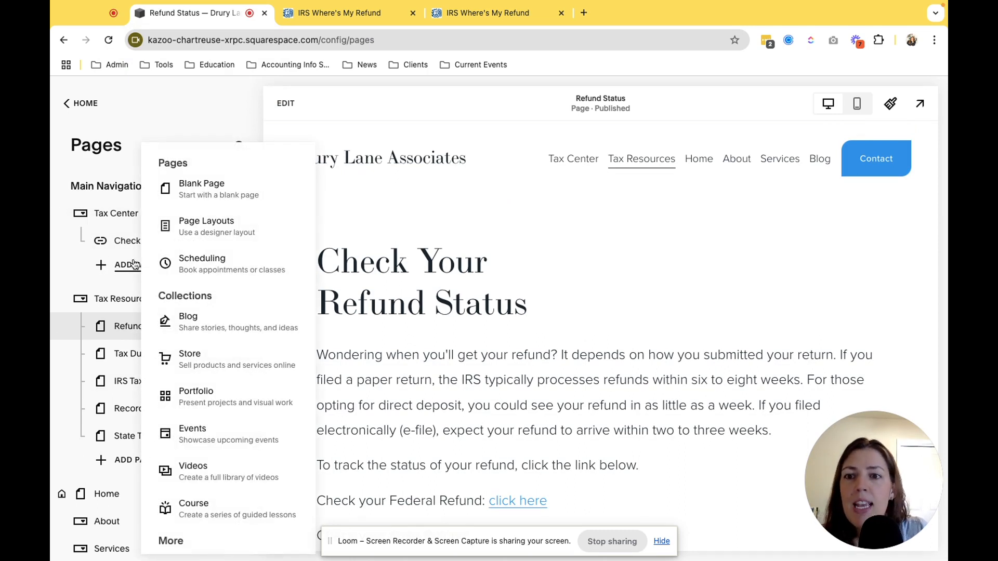
left_click(206, 203)
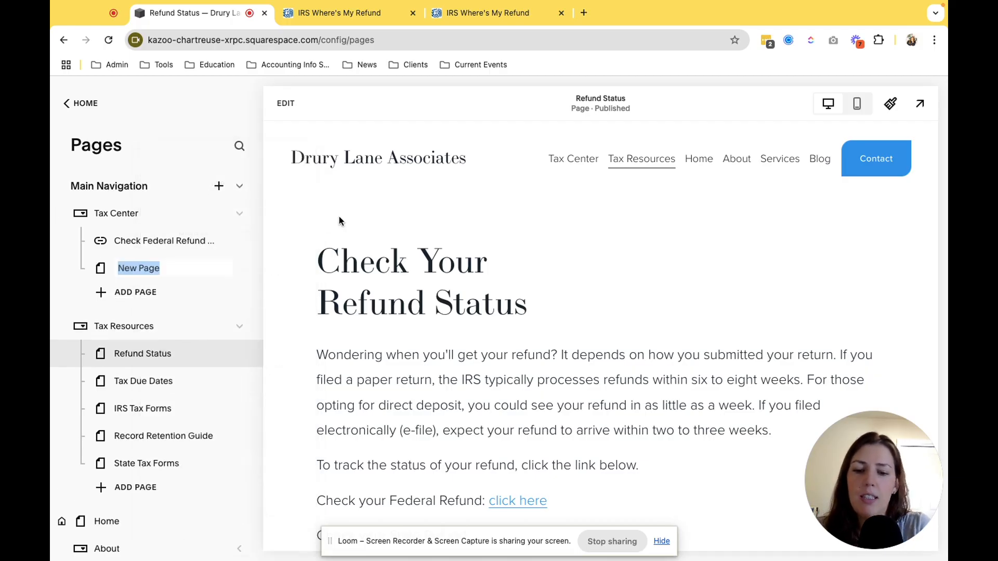
type("Check")
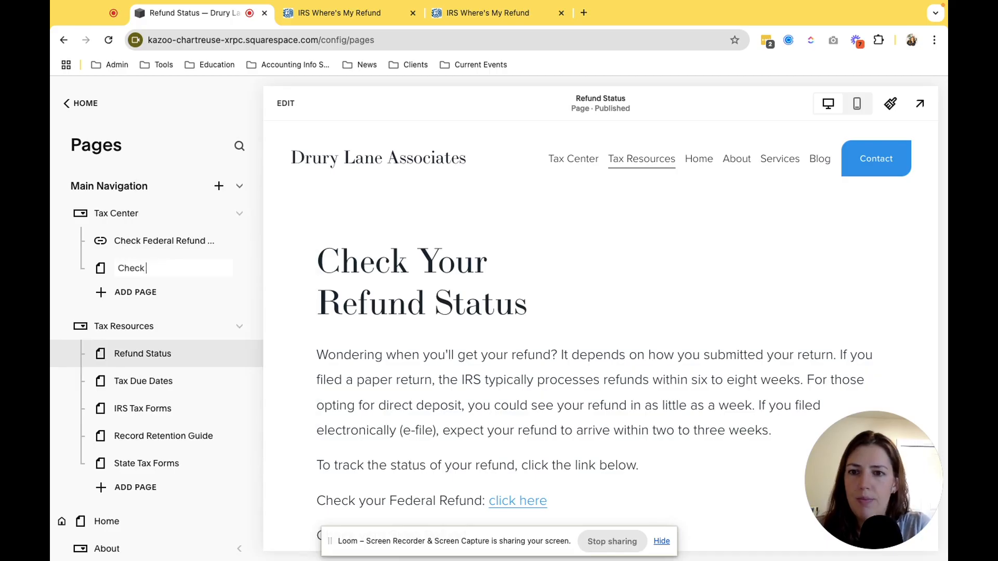
type(" Your")
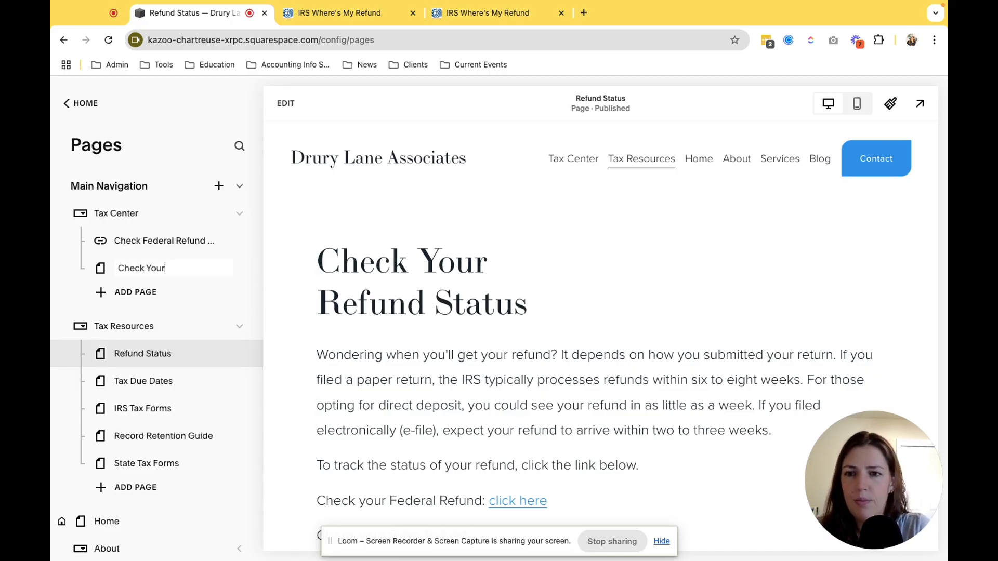
type(" Refund S")
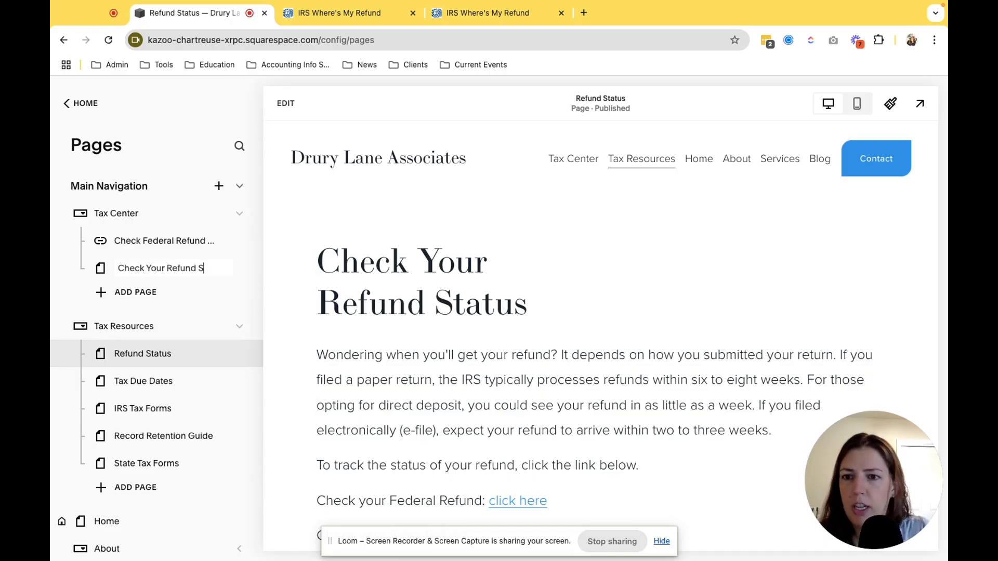
type("tatus")
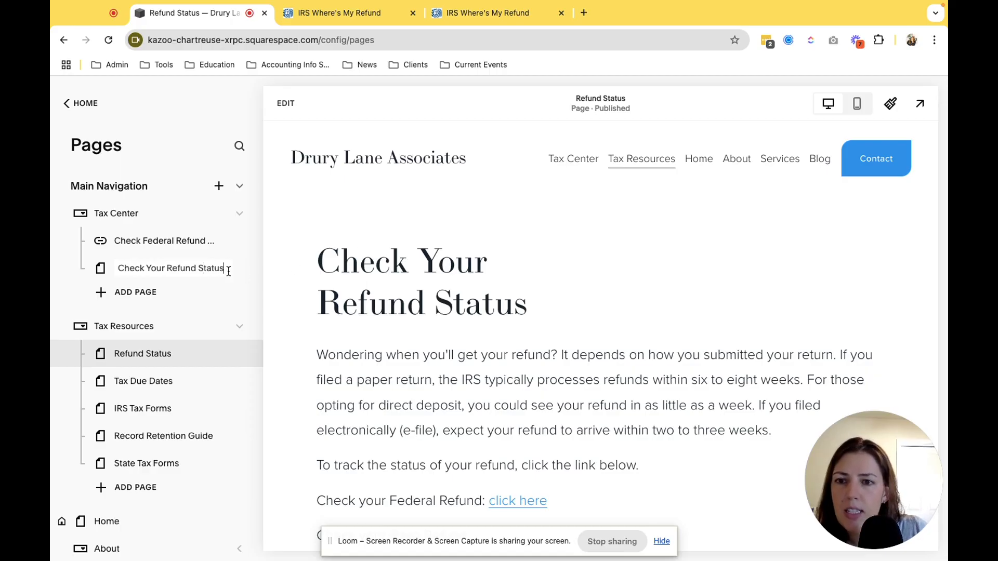
key("Return")
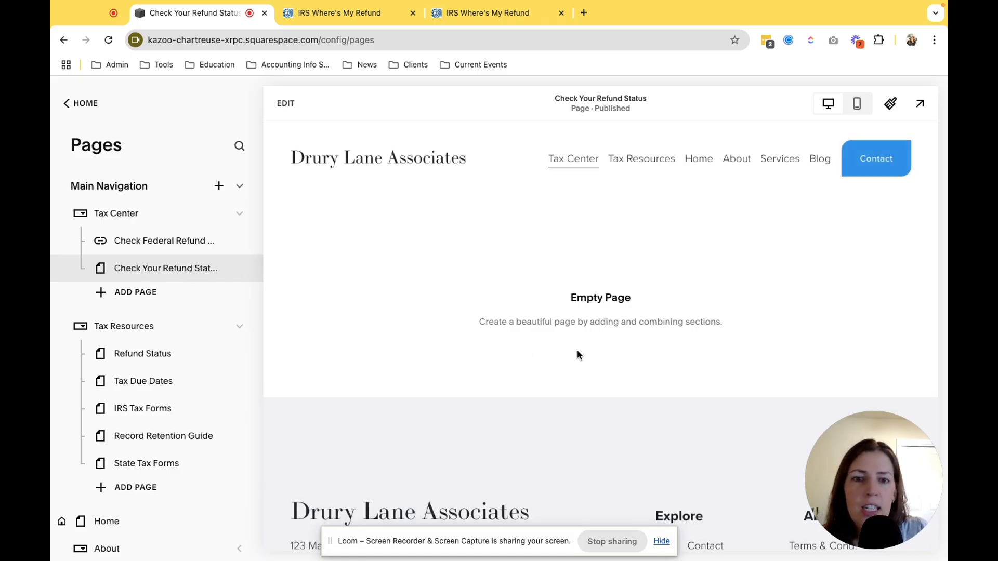
Open the empty Check Your Refund Status page for editing and add a blank section to it.
left_click(288, 104)
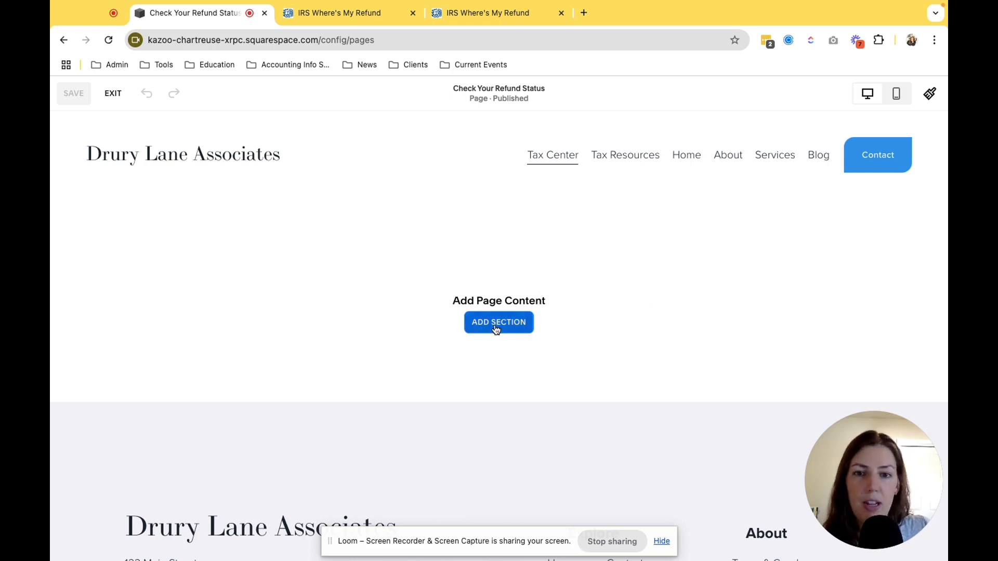
left_click(494, 324)
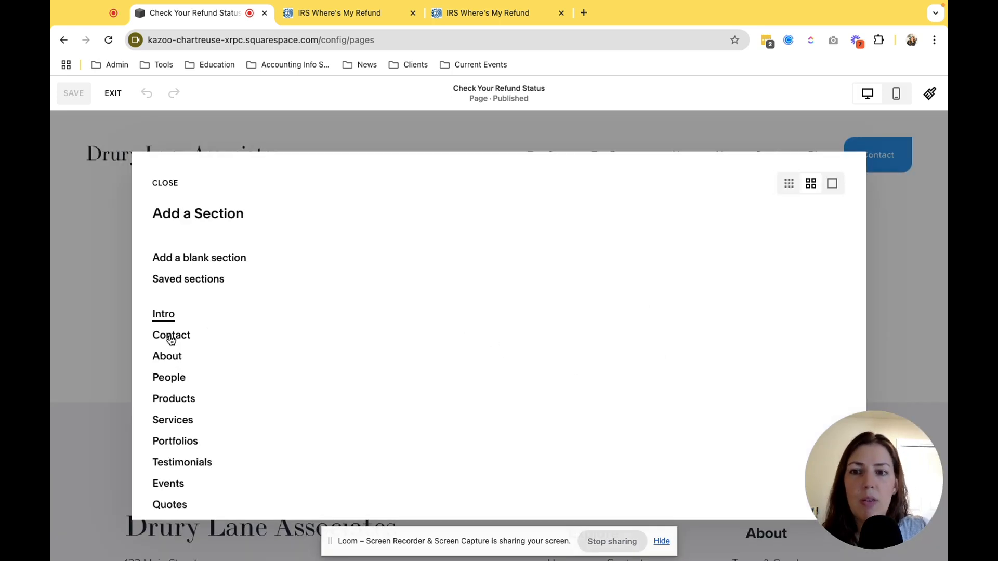
left_click(216, 261)
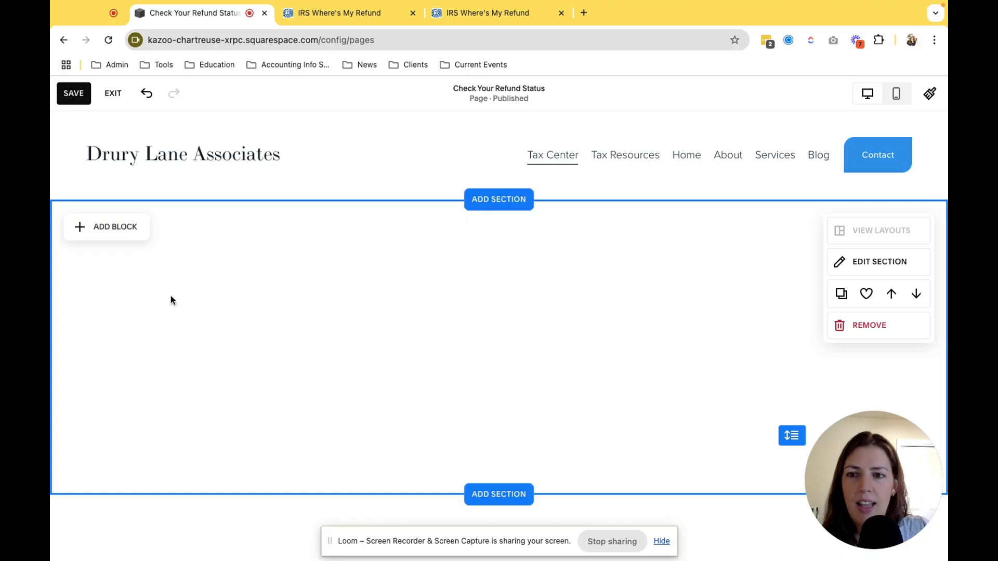
Add a text block reading "Check refund status etc." to the blank section, save the page and exit editing.
left_click(112, 229)
left_click(108, 318)
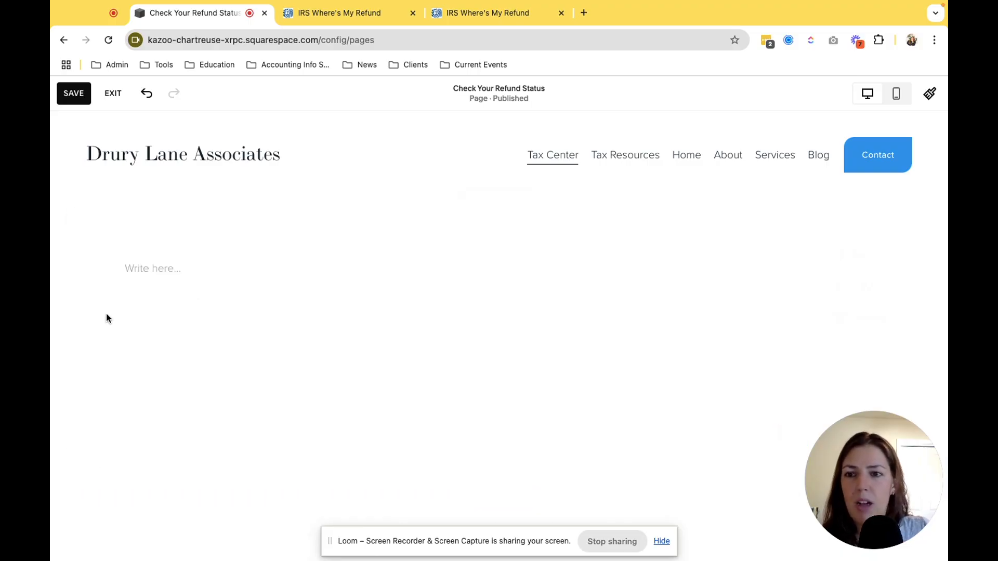
left_click(199, 268)
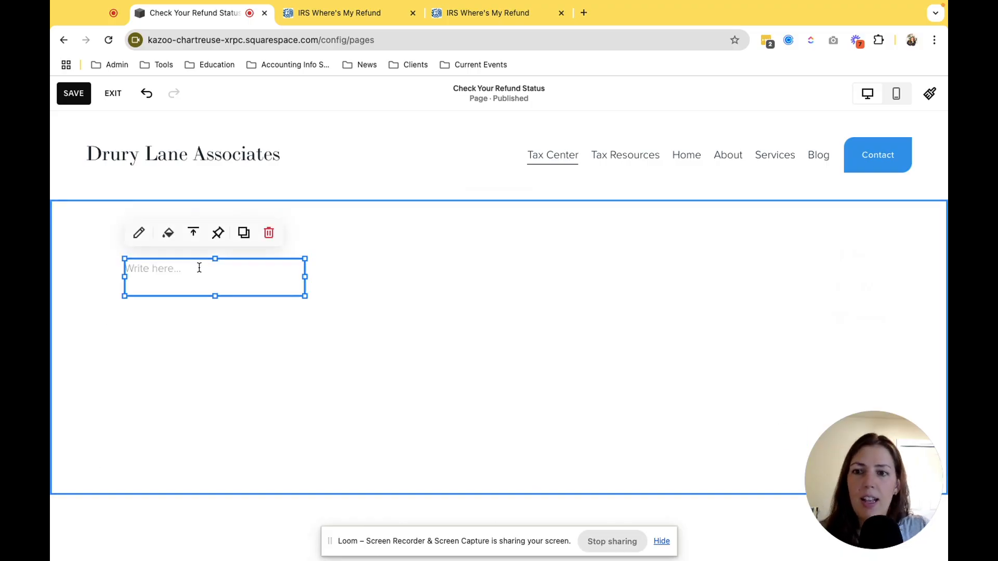
type("Che")
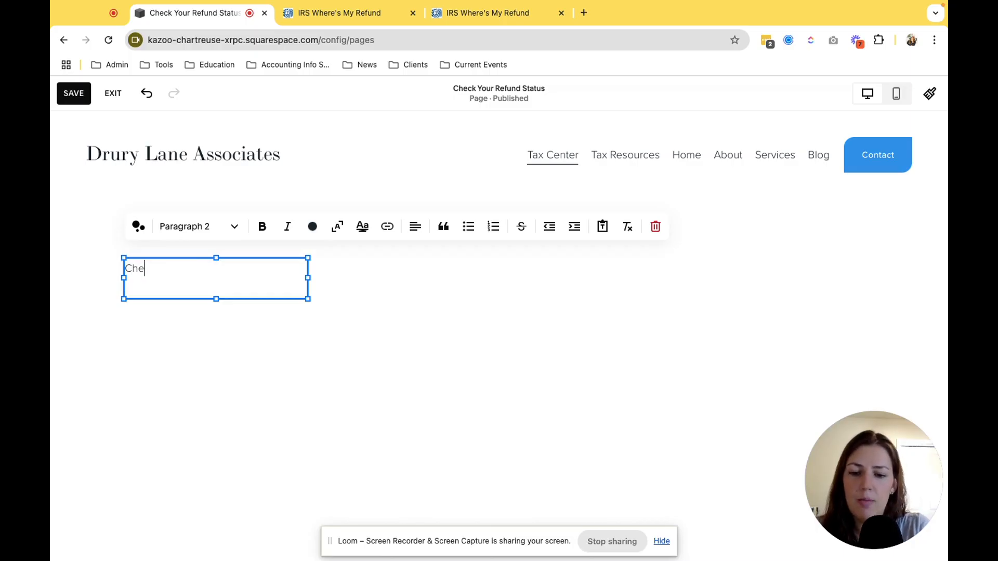
type("ck refund status etc.")
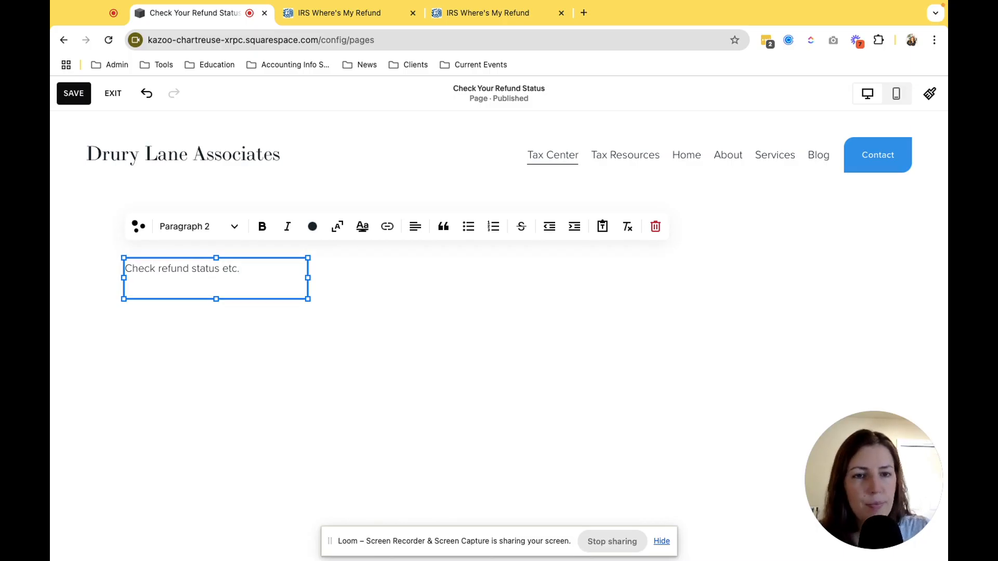
left_click(521, 343)
left_click(81, 94)
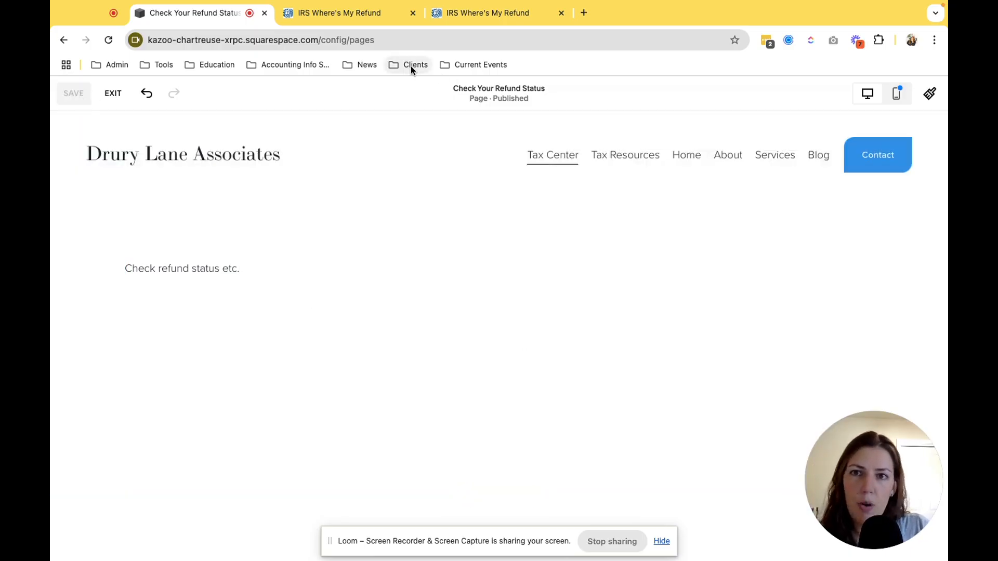
left_click(107, 103)
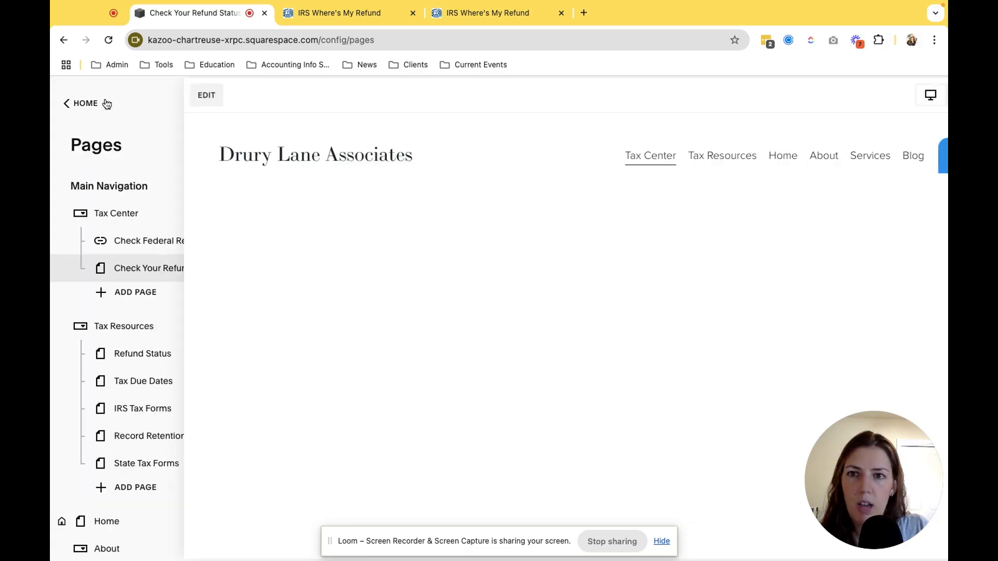
Open the Tax Due Dates page under Tax Resources and review its key deadlines and Tax Day sections.
left_click(150, 386)
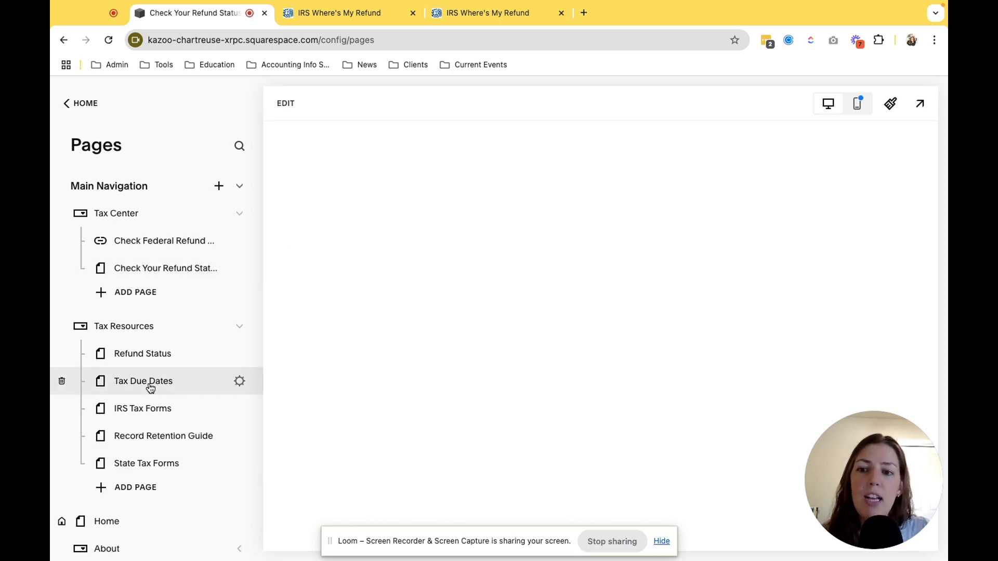
scroll(715, 357, "down", 3)
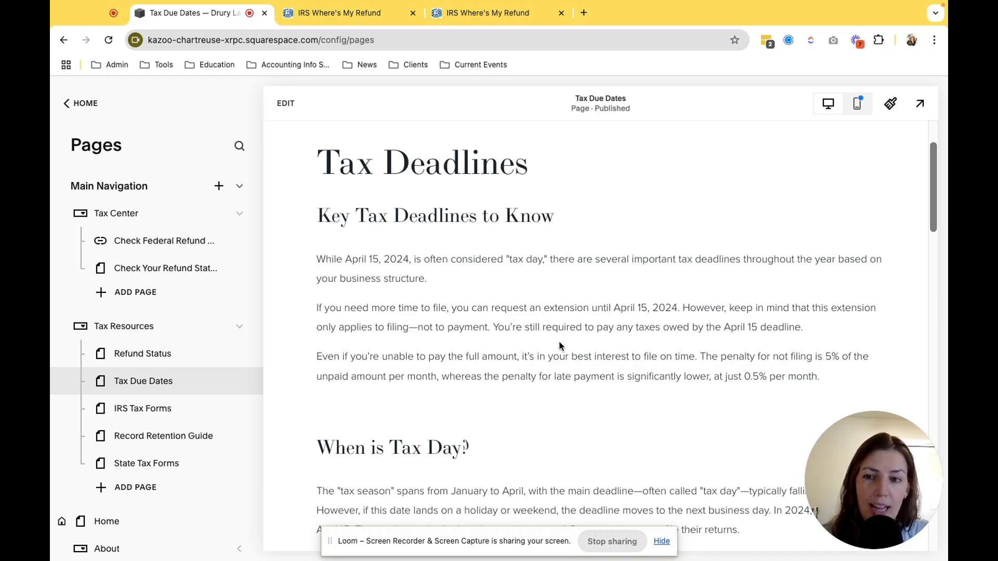
scroll(559, 341, "down", 2)
scroll(559, 341, "up", 2)
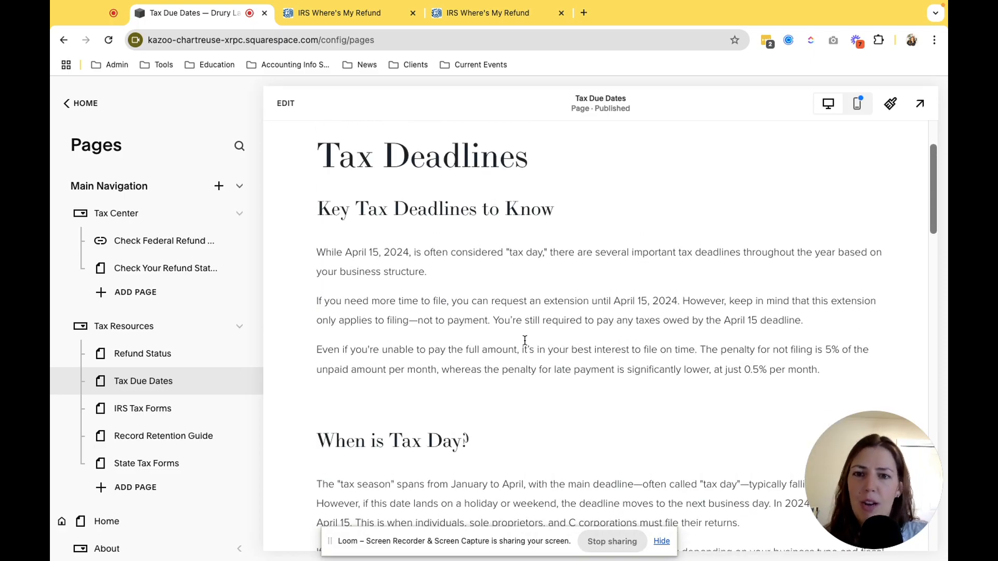
scroll(485, 283, "down", 2)
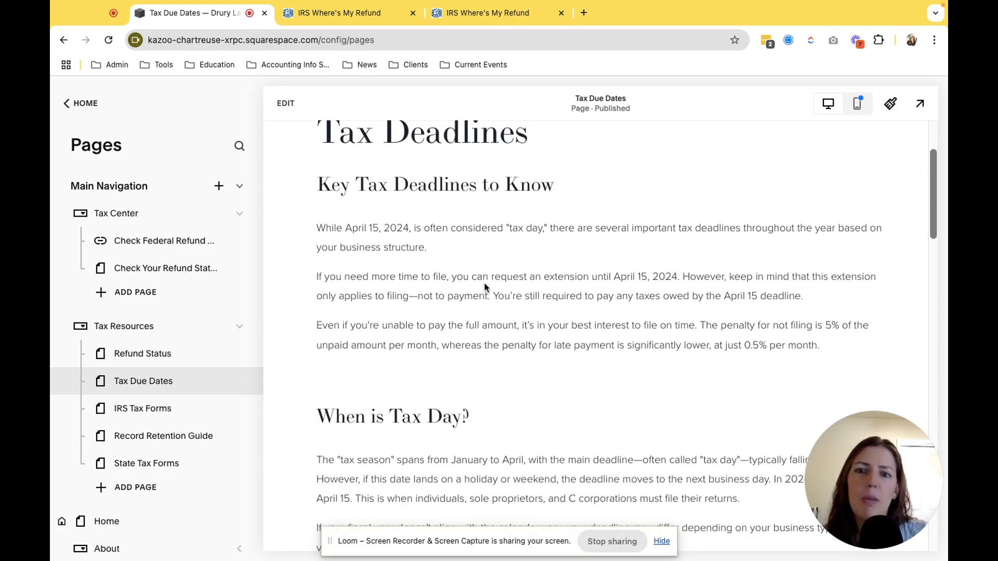
scroll(495, 287, "up", 1)
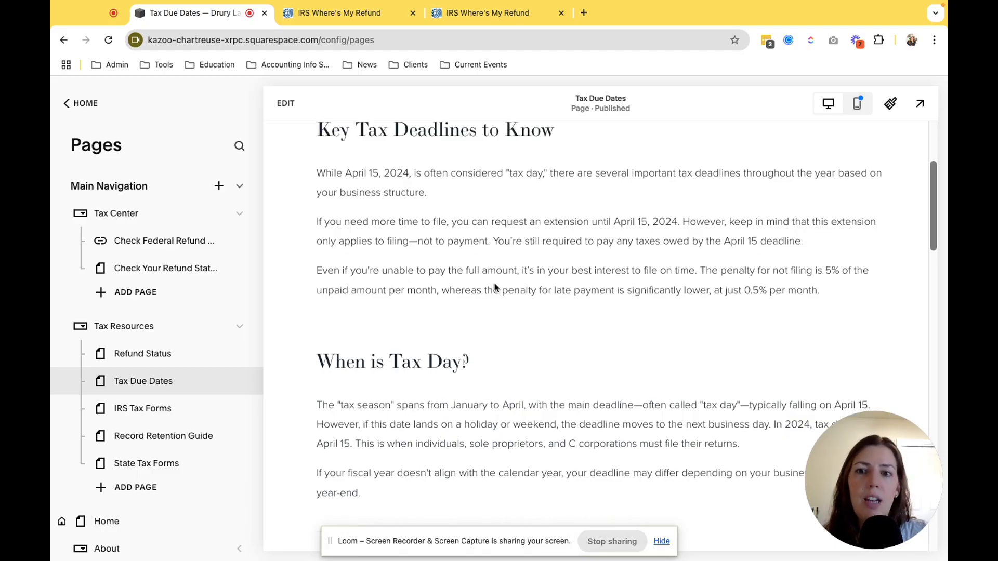
Review the rest of the Tax Due Dates page, from the Tax Day section through payment, extension and 2024 deadlines to the filing start section.
scroll(495, 288, "down", 3)
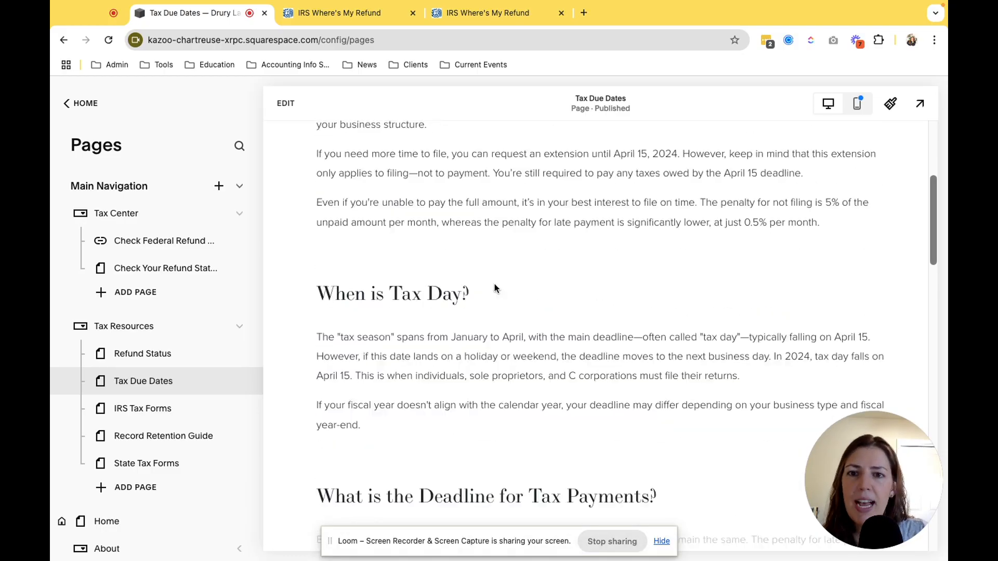
scroll(494, 286, "up", 4)
scroll(495, 284, "down", 6)
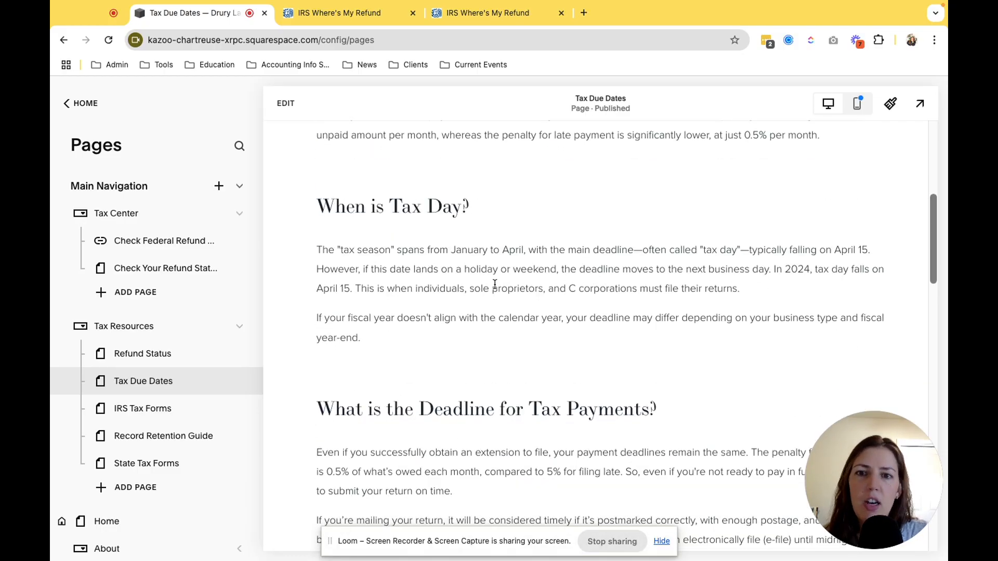
scroll(494, 284, "down", 4)
scroll(495, 283, "up", 2)
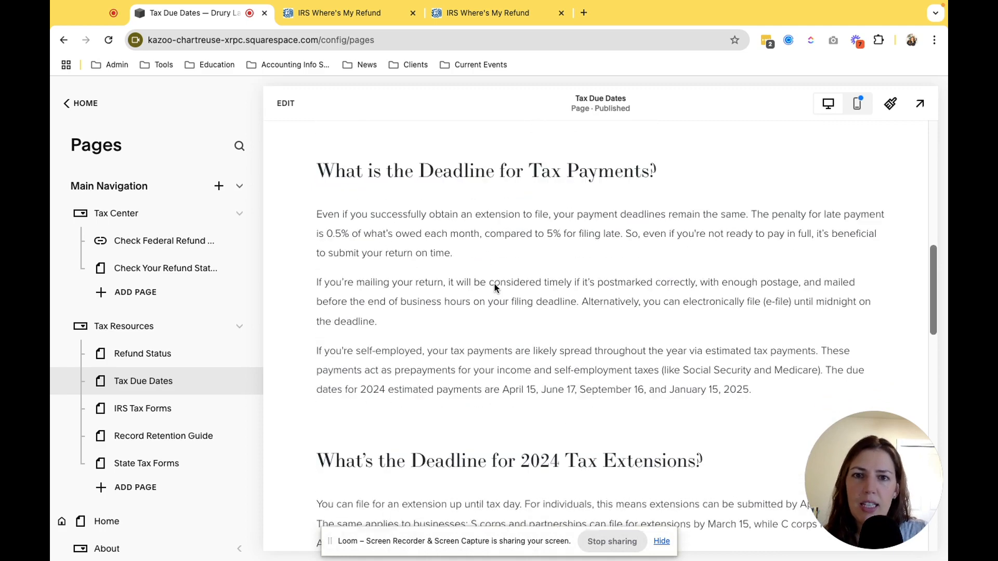
scroll(535, 286, "down", 8)
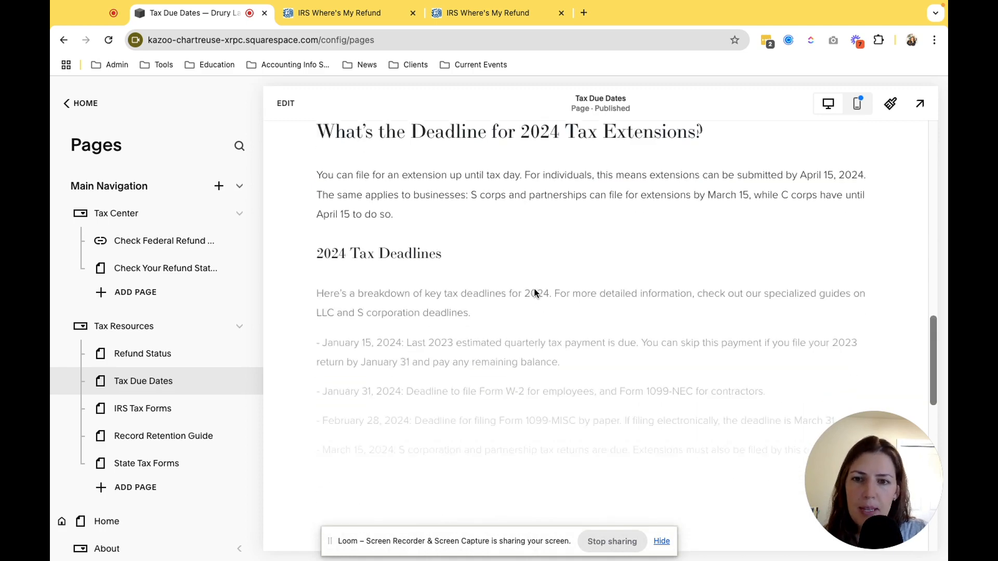
scroll(534, 289, "down", 5)
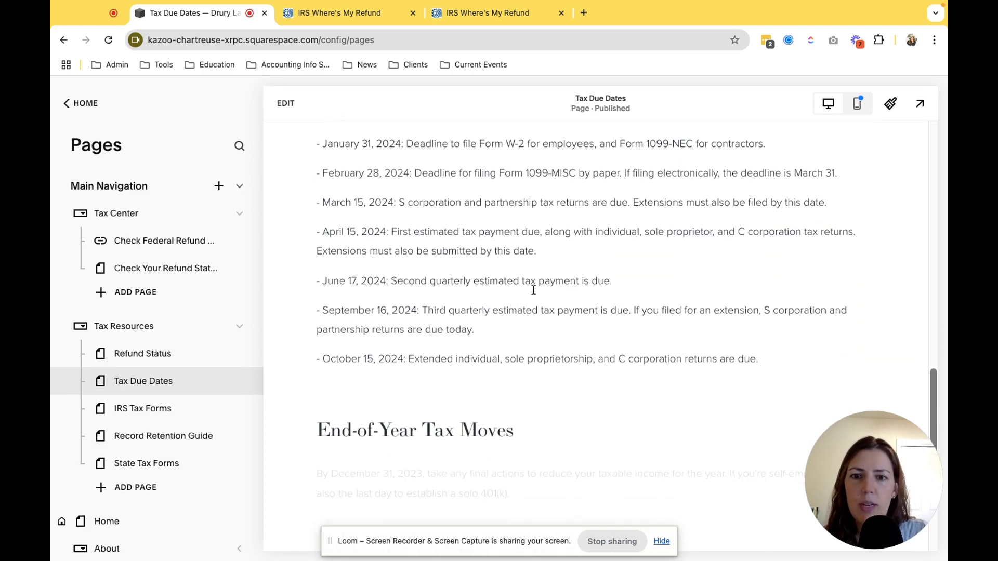
scroll(383, 223, "up", 2)
scroll(450, 353, "down", 4)
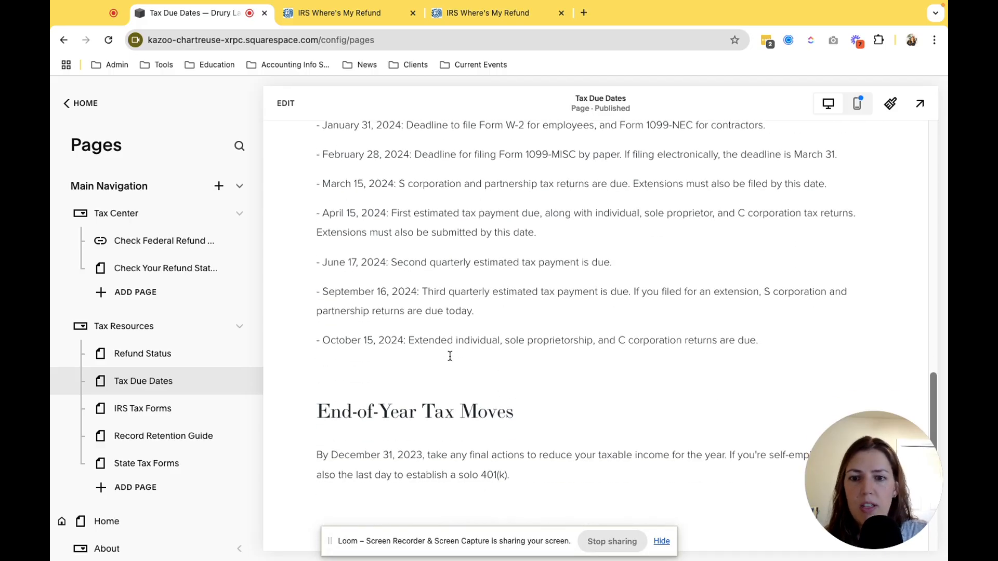
scroll(450, 357, "down", 3)
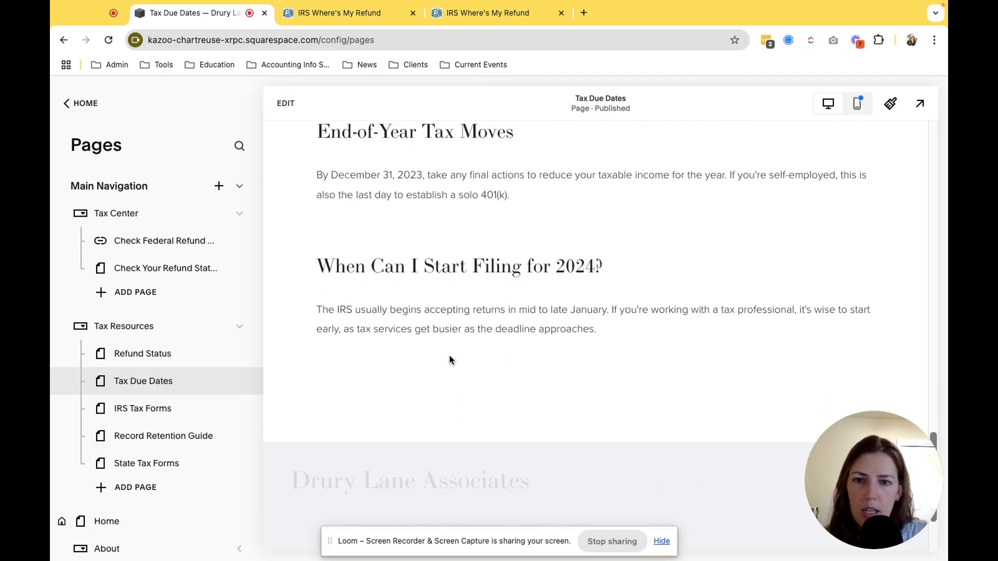
scroll(450, 359, "up", 7)
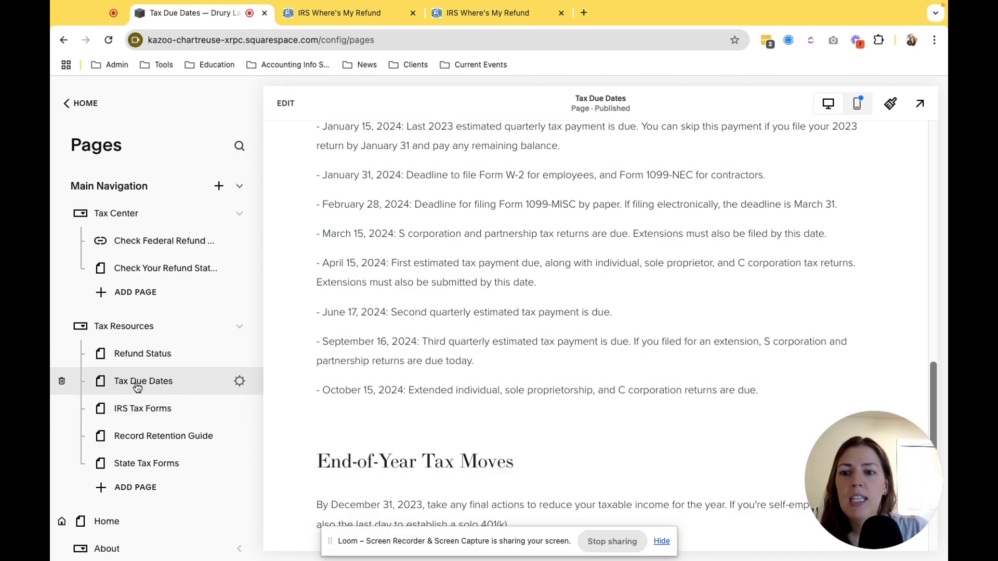
Open the IRS Tax Forms page under Tax Resources and check the page types that can be added under Tax Center, without adding one.
left_click(153, 421)
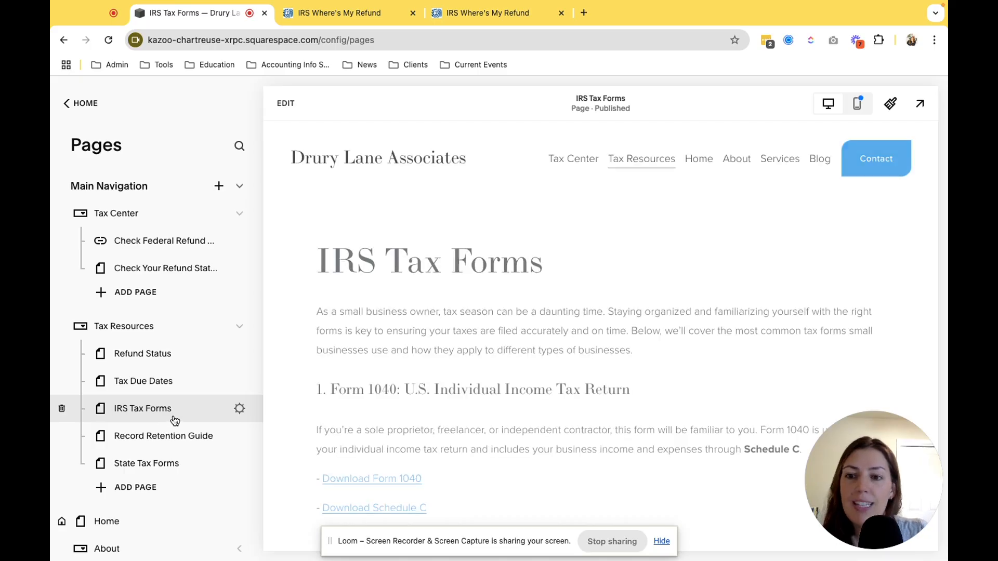
scroll(483, 427, "down", 5)
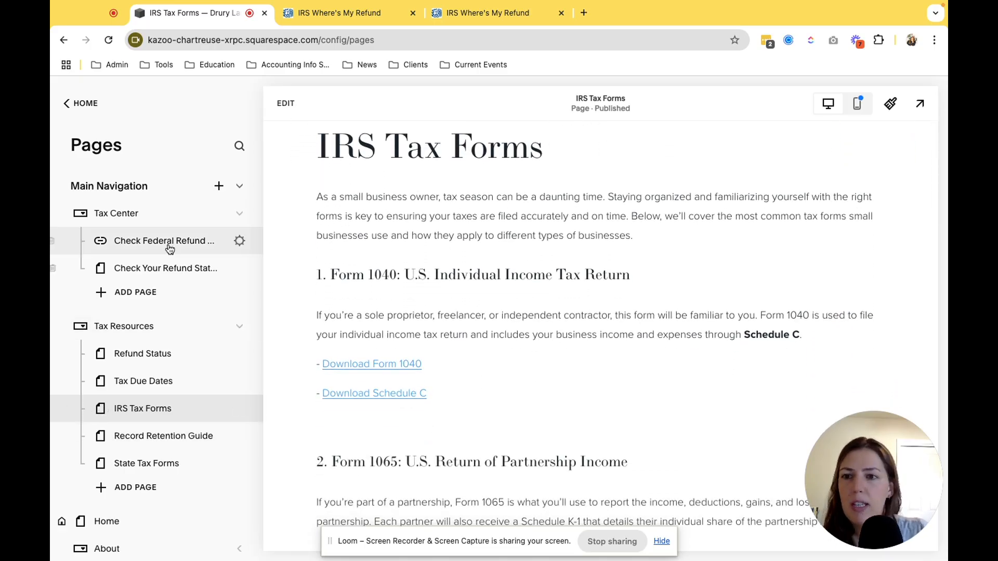
left_click(136, 293)
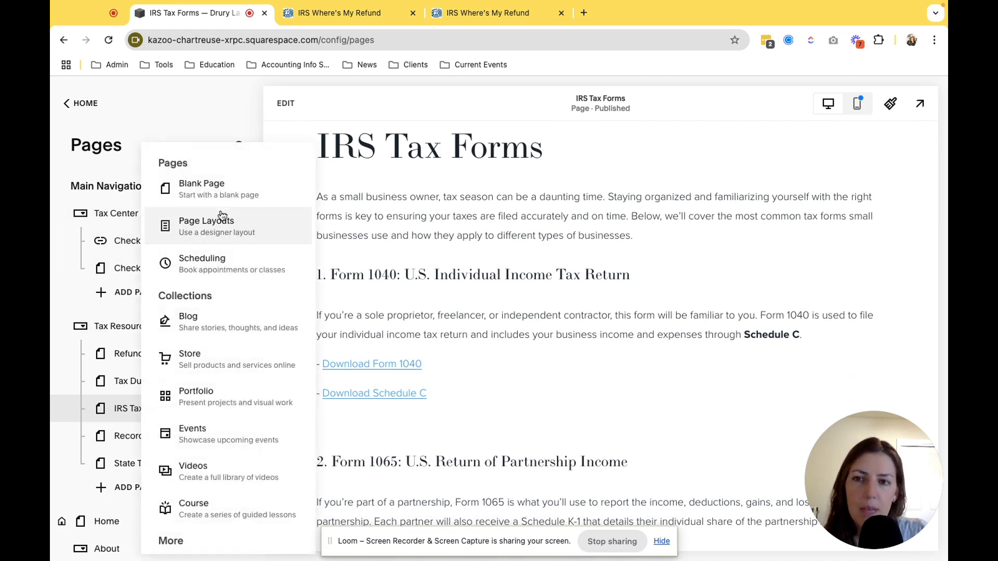
left_click(604, 361)
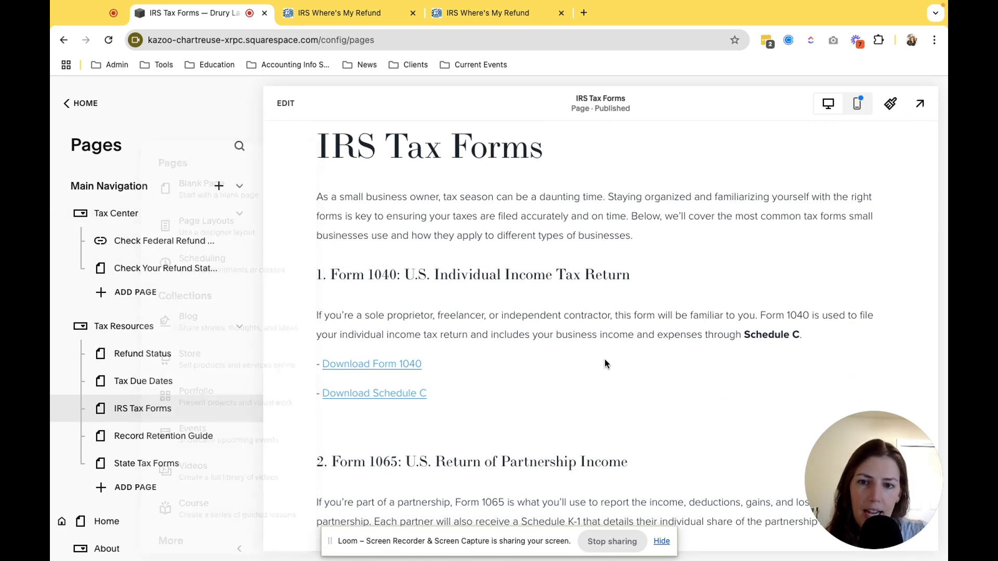
Review the form descriptions and download links on the IRS Tax Forms page, from Form 1040 to Form 8832.
scroll(605, 363, "down", 3)
scroll(604, 360, "down", 1)
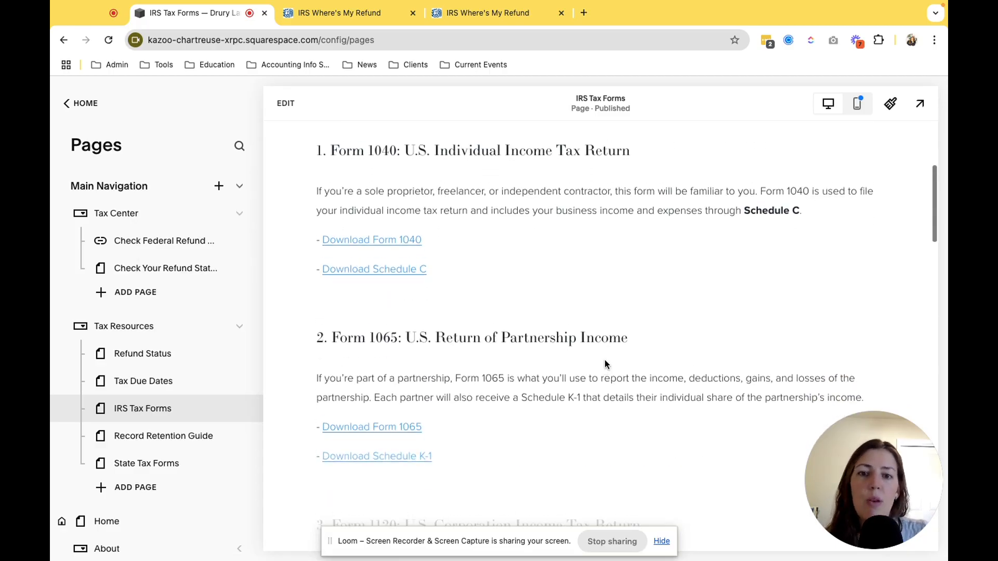
scroll(604, 361, "up", 5)
scroll(604, 360, "down", 3)
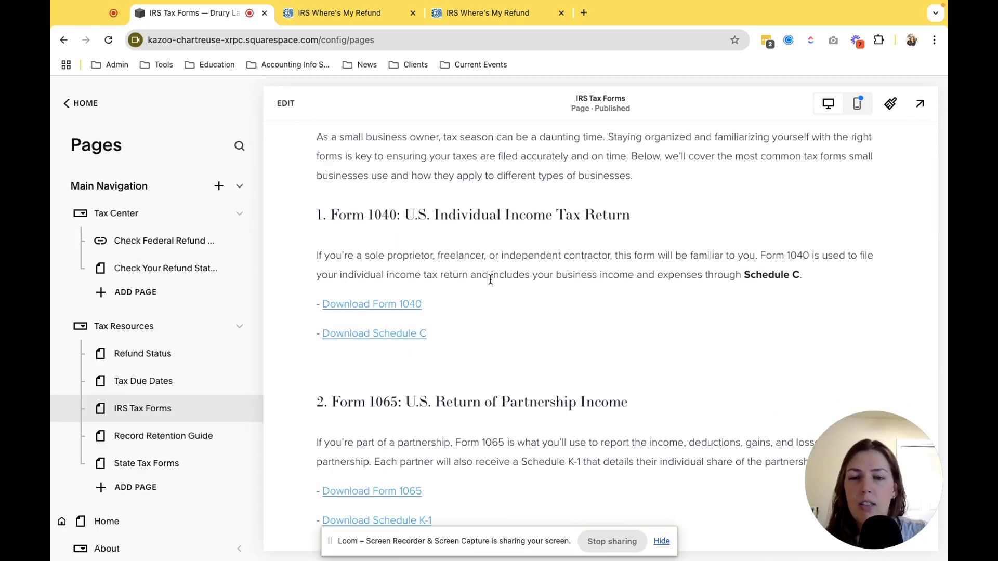
scroll(495, 298, "down", 5)
scroll(494, 301, "down", 8)
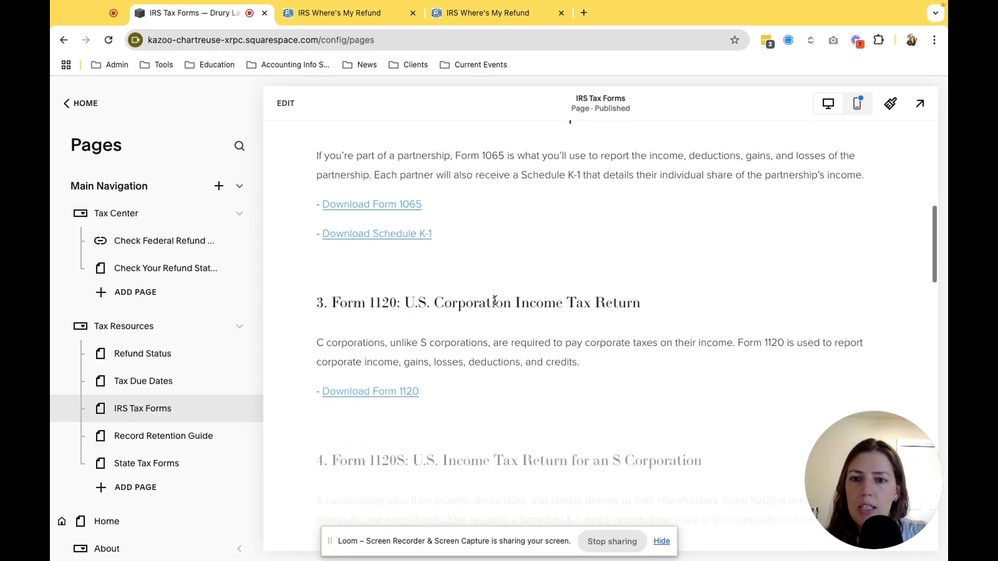
scroll(494, 301, "down", 10)
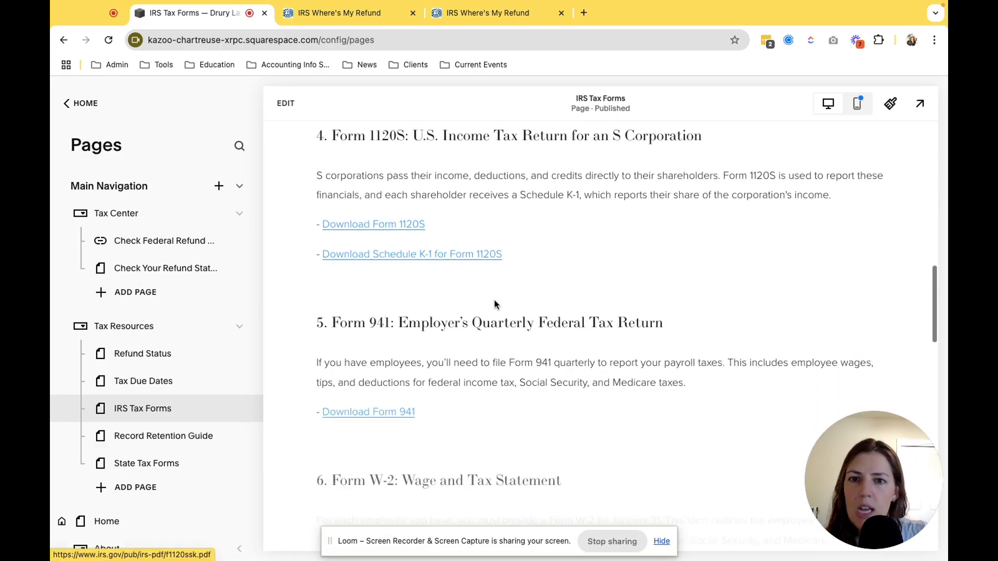
scroll(494, 300, "down", 5)
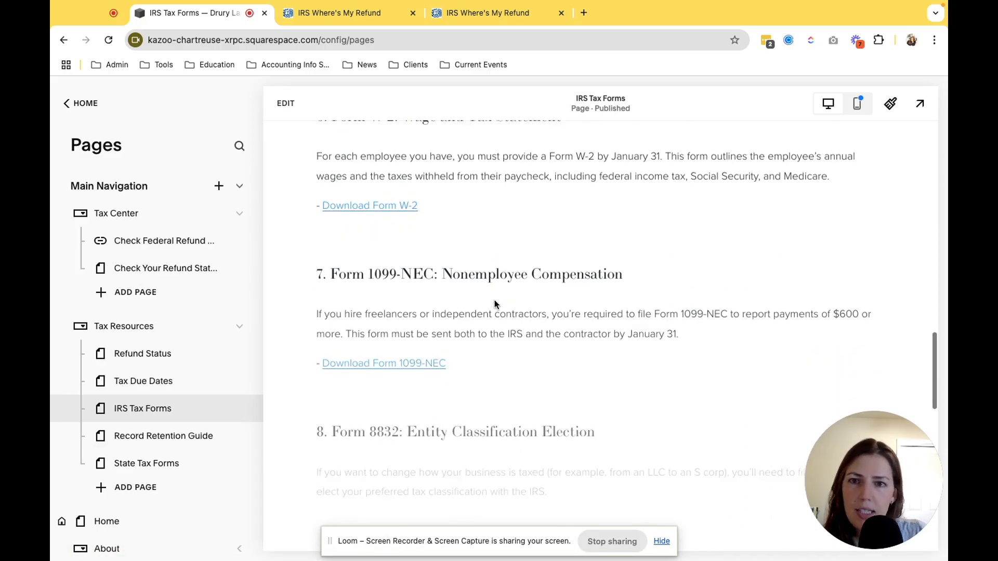
scroll(494, 300, "up", 3)
scroll(494, 304, "up", 7)
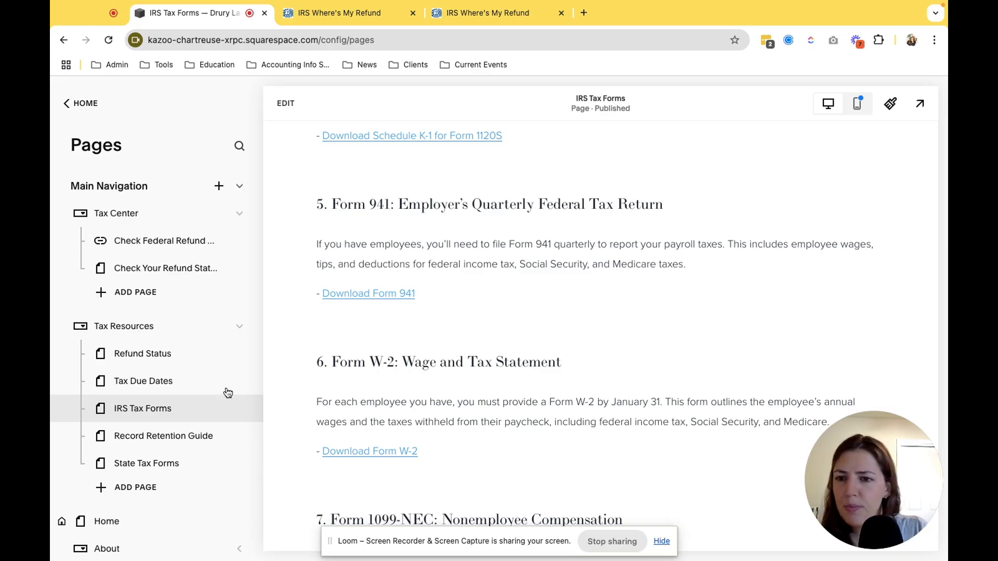
scroll(563, 310, "up", 4)
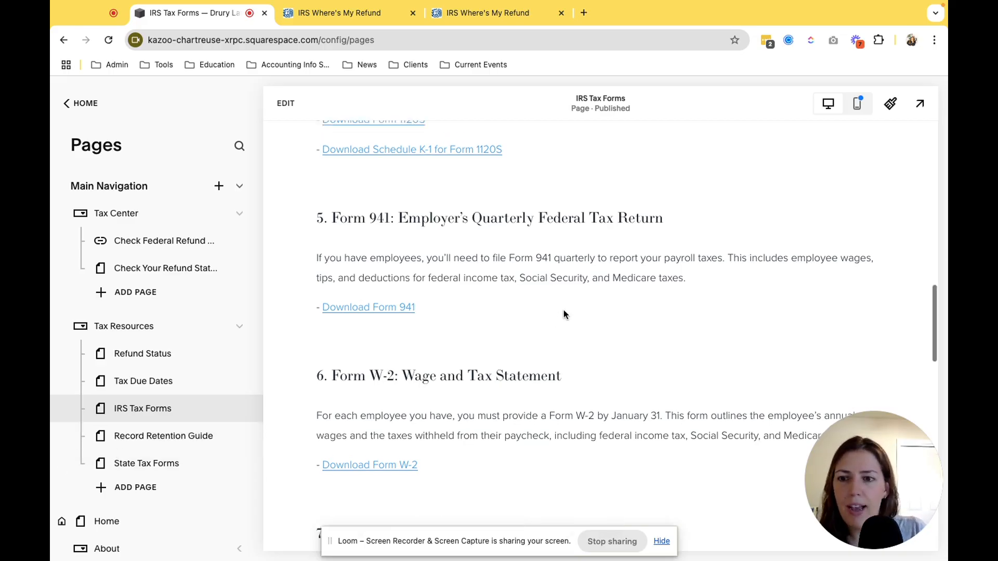
Open the Record Retention Guide page and review its business and personal retention periods, backup advice and keep-for lists.
left_click(163, 445)
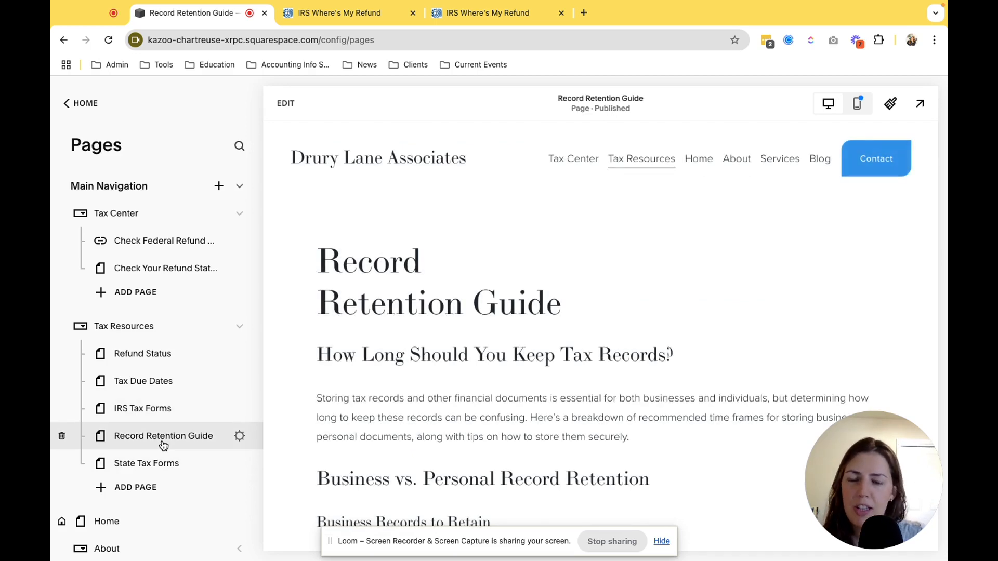
scroll(382, 375, "down", 3)
scroll(381, 375, "down", 2)
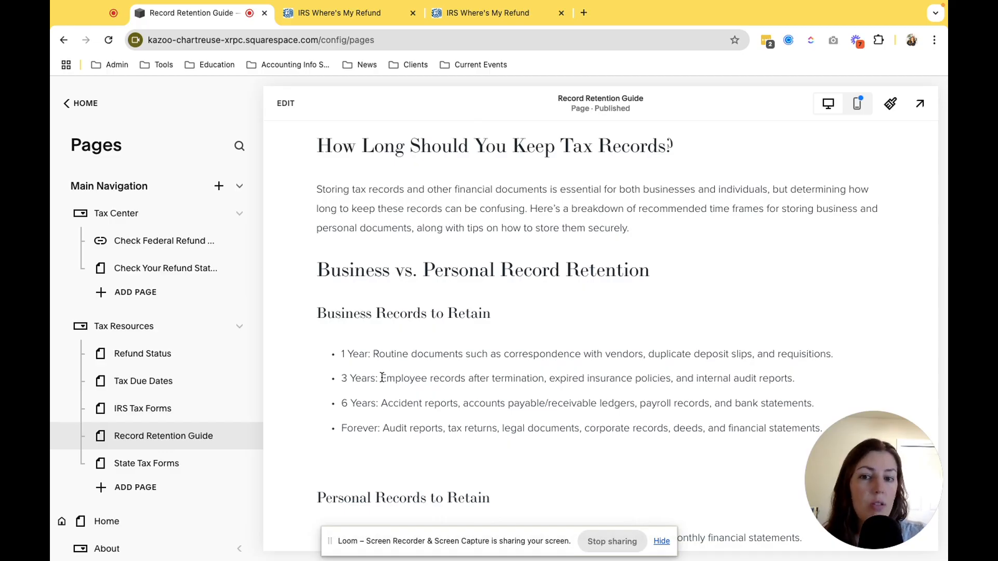
scroll(363, 378, "down", 3)
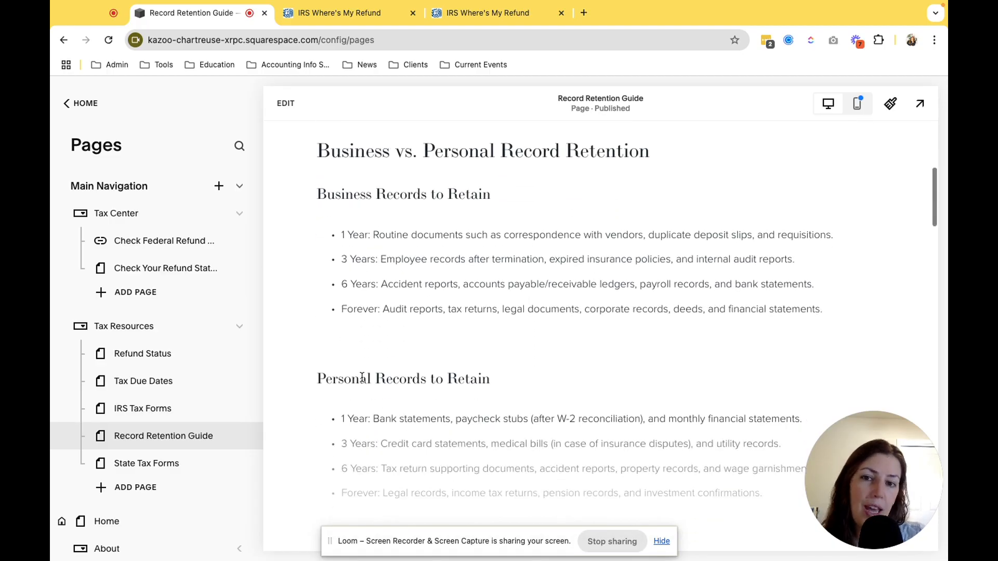
scroll(362, 378, "down", 4)
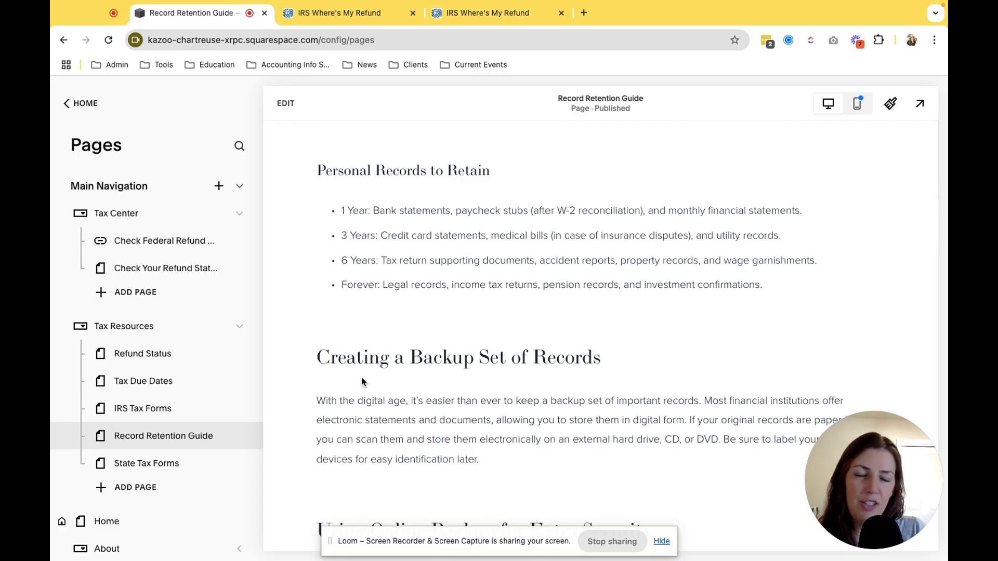
scroll(362, 381, "down", 10)
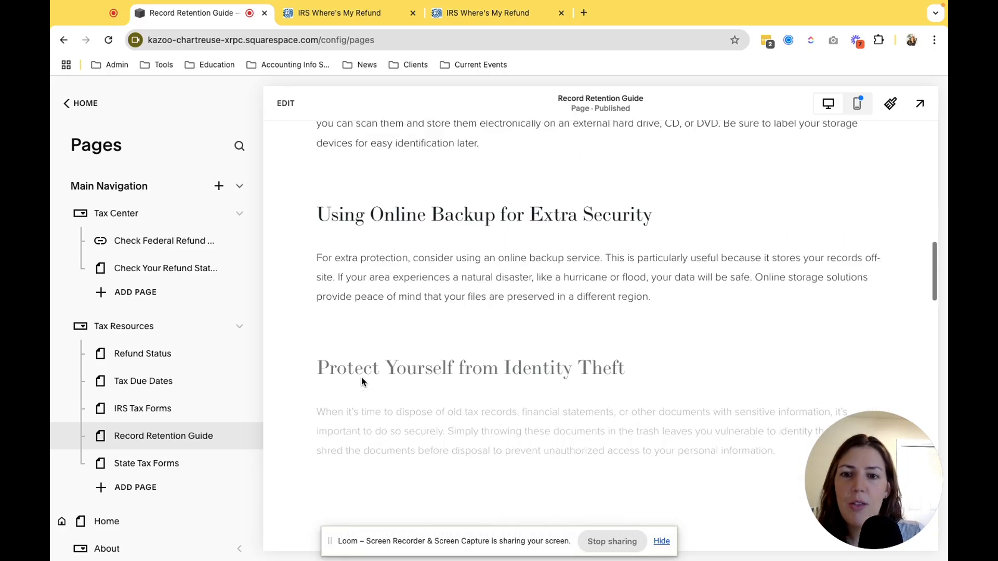
scroll(362, 381, "down", 7)
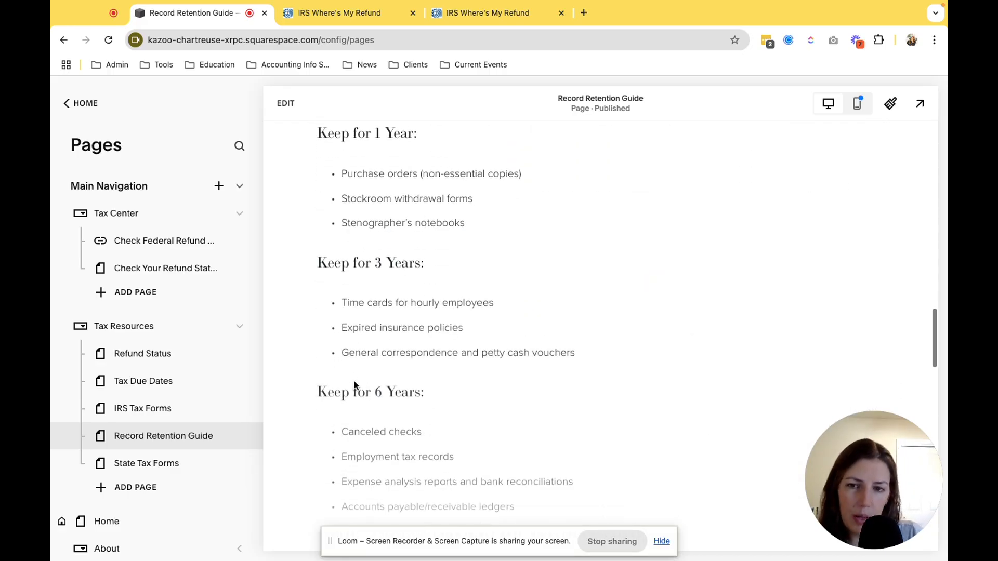
scroll(349, 393, "down", 2)
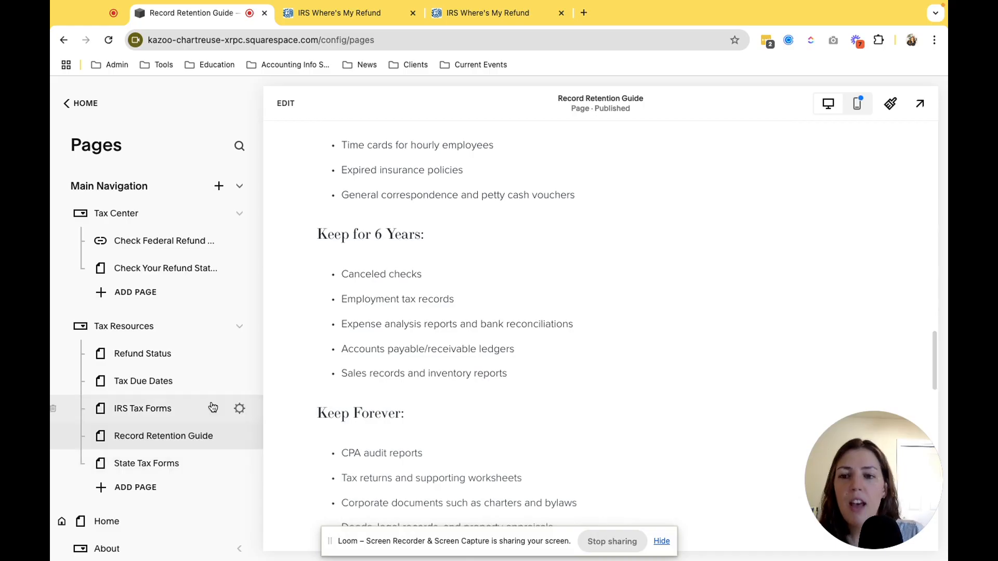
Open the State Tax Forms page and look through its list of state links from Alabama to Wyoming.
left_click(195, 474)
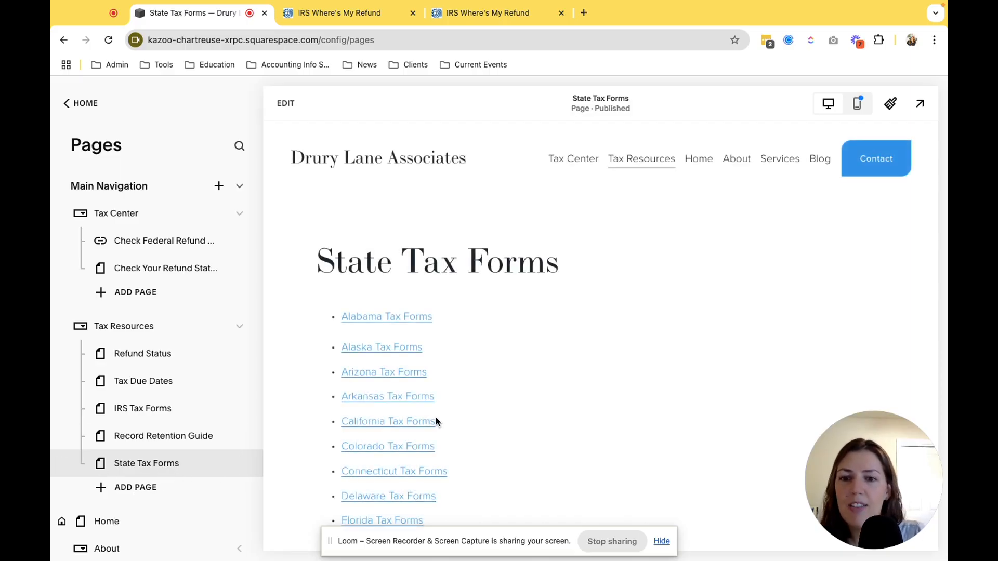
scroll(436, 422, "down", 3)
scroll(435, 422, "down", 5)
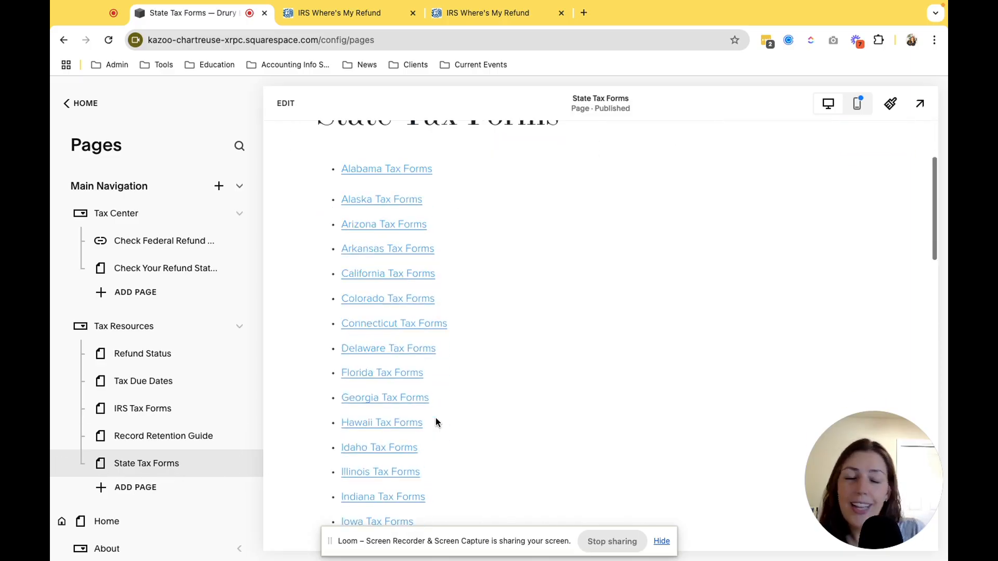
scroll(414, 405, "up", 2)
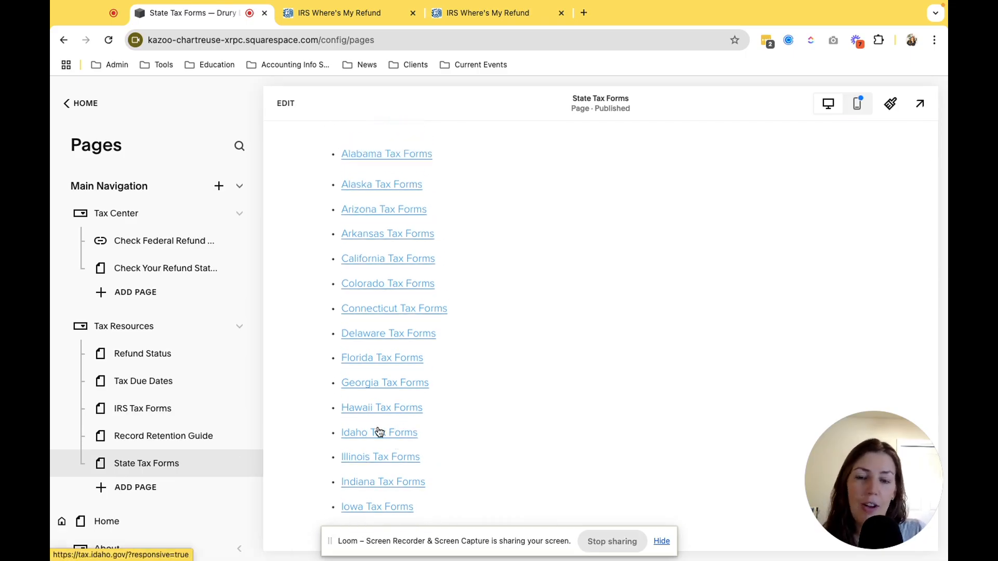
scroll(384, 442, "down", 6)
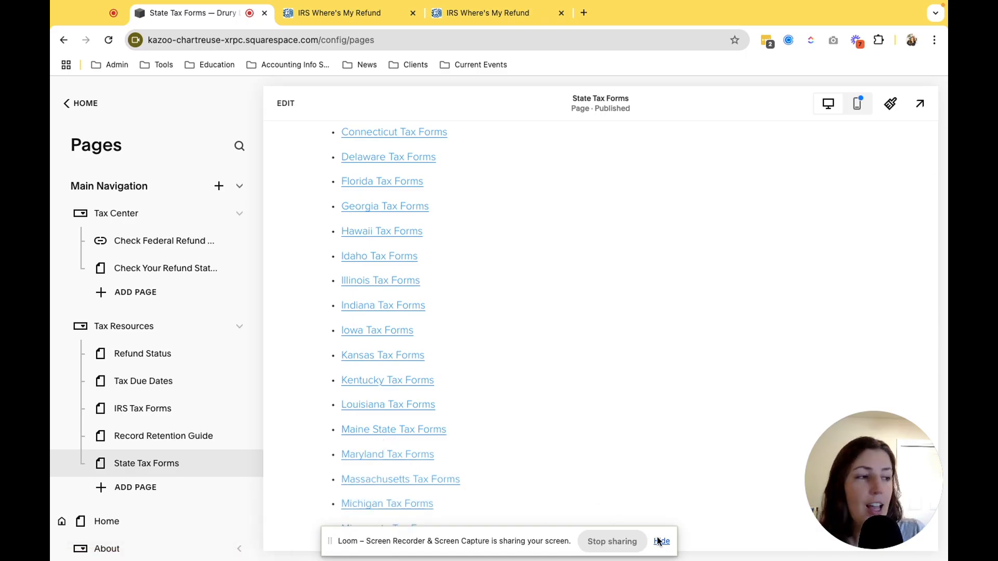
scroll(541, 456, "down", 13)
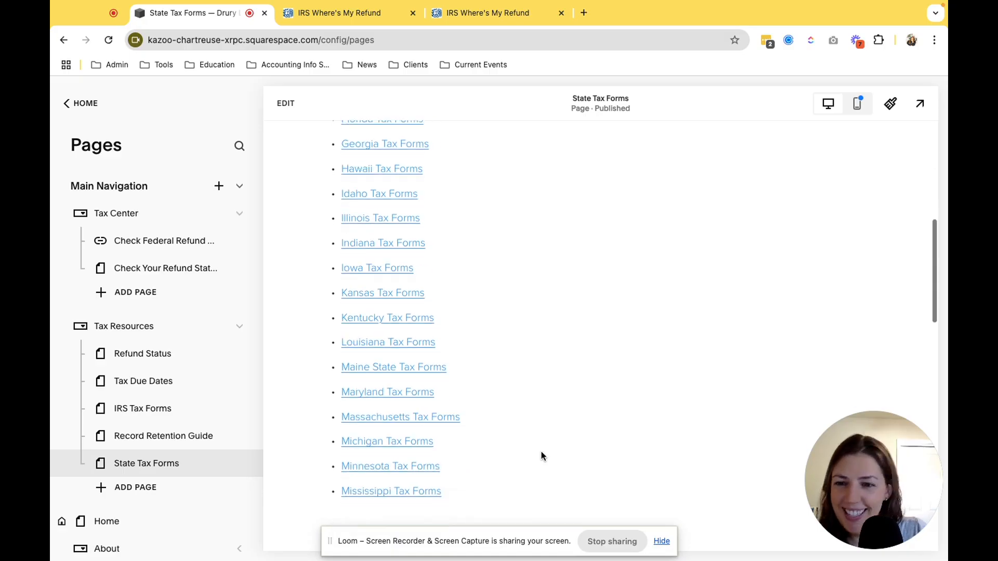
scroll(541, 456, "down", 9)
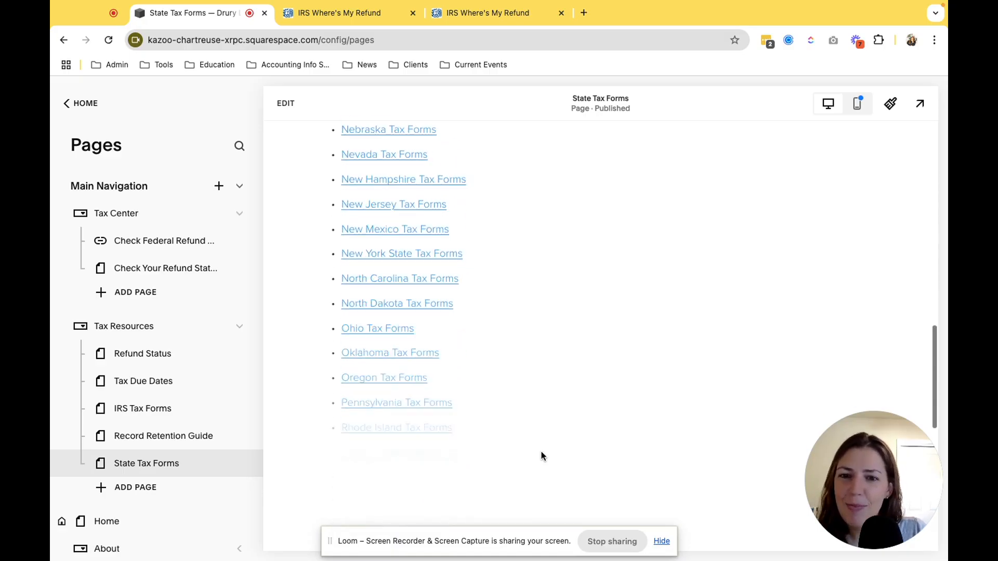
scroll(541, 456, "down", 5)
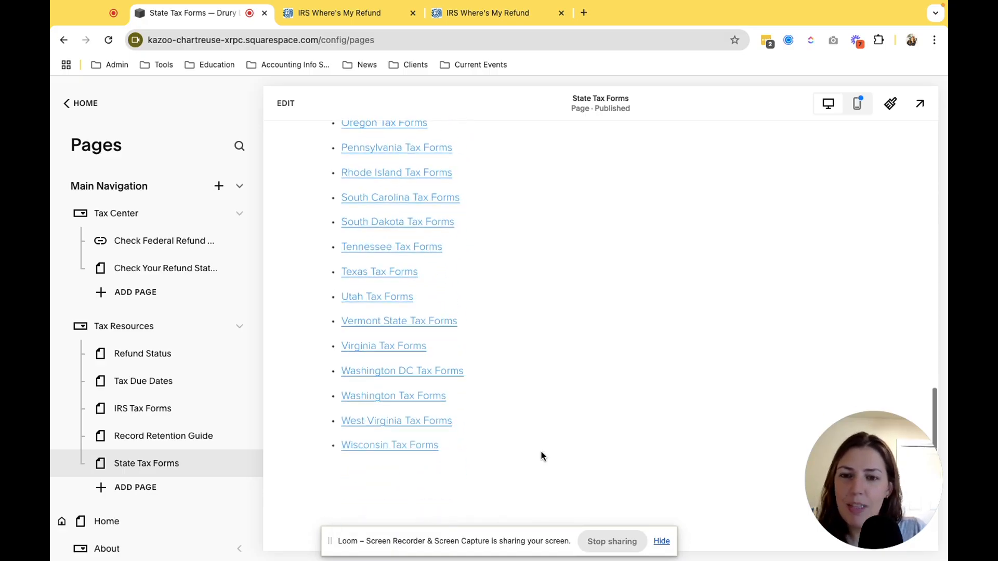
scroll(396, 402, "down", 3)
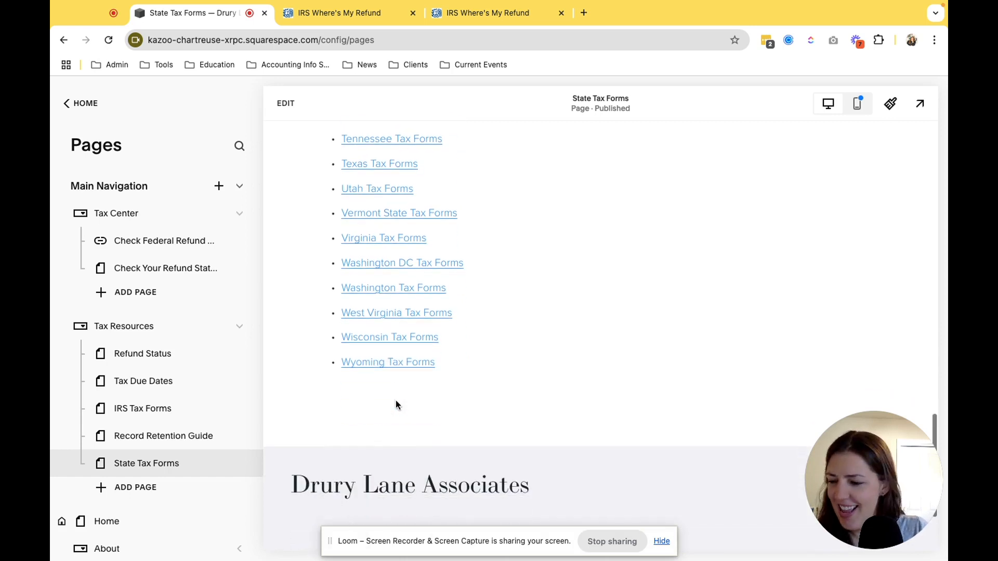
scroll(398, 413, "up", 12)
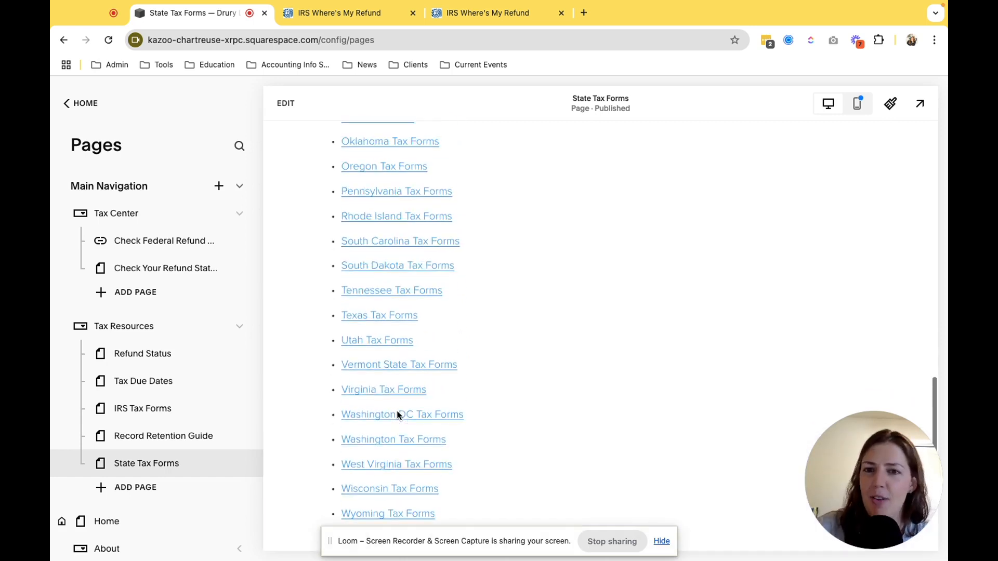
Check the page and link types that can be added under Tax Center, and view the dropdown's title and URL slug settings without changes.
scroll(398, 416, "up", 20)
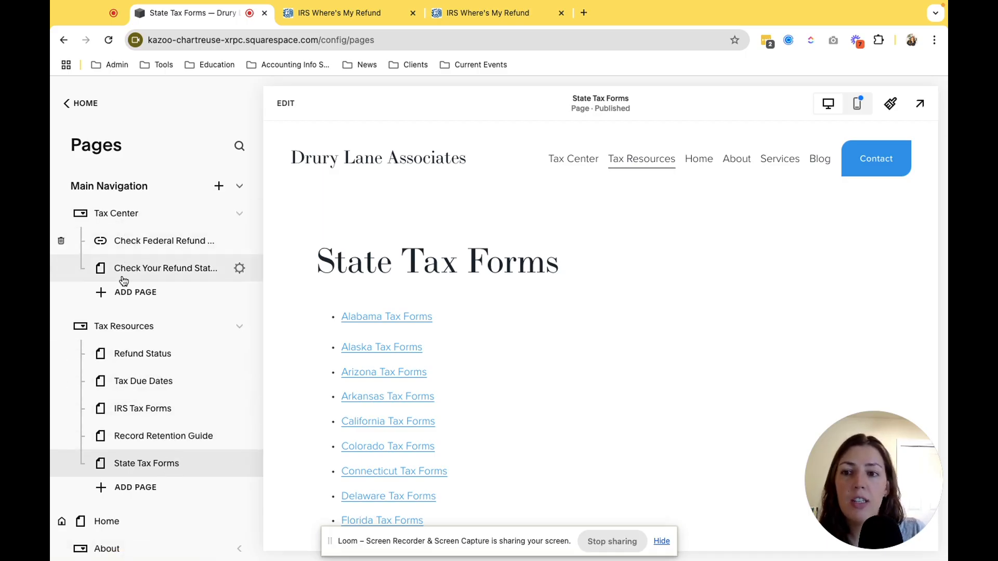
left_click(107, 299)
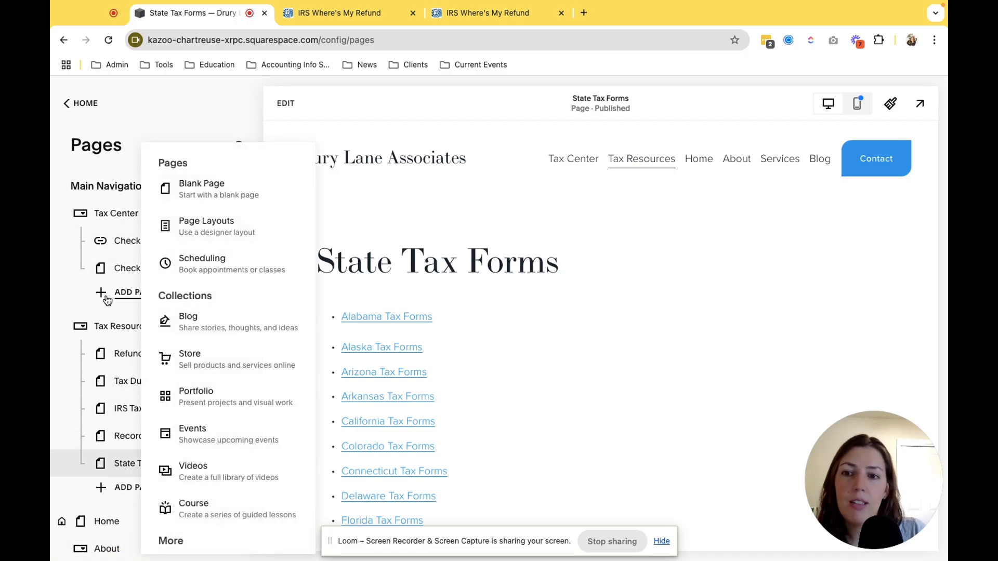
scroll(192, 356, "down", 2)
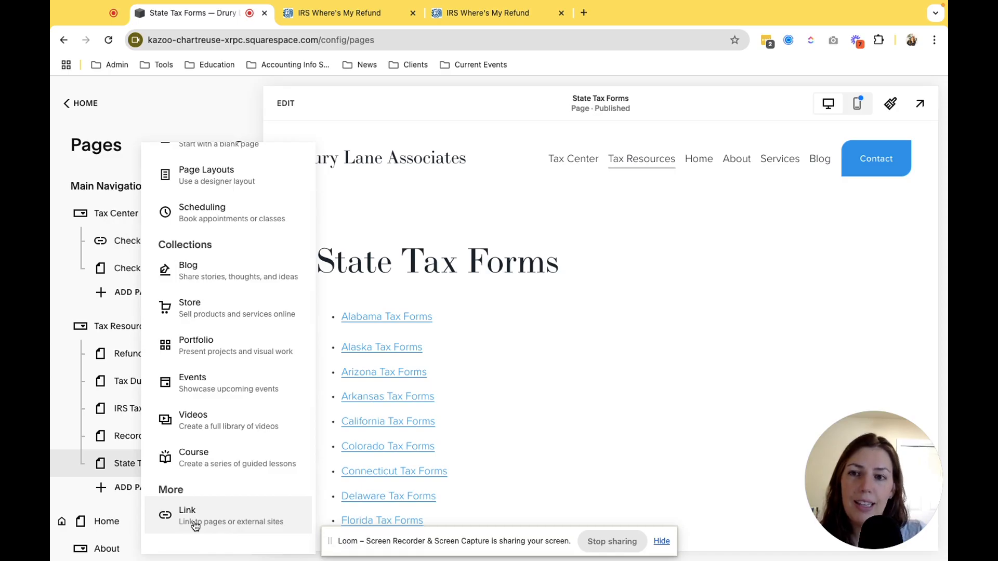
left_click(76, 307)
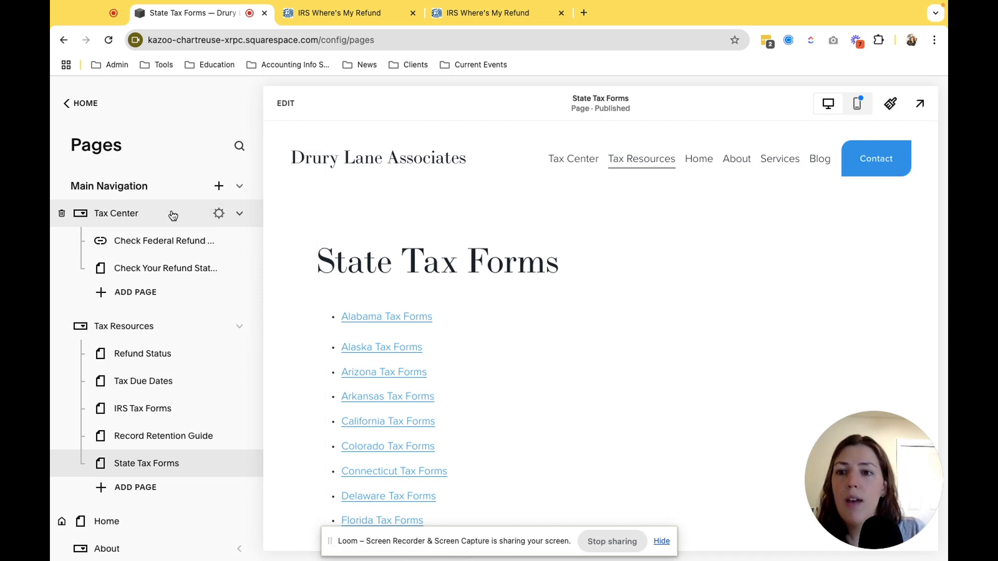
left_click(219, 214)
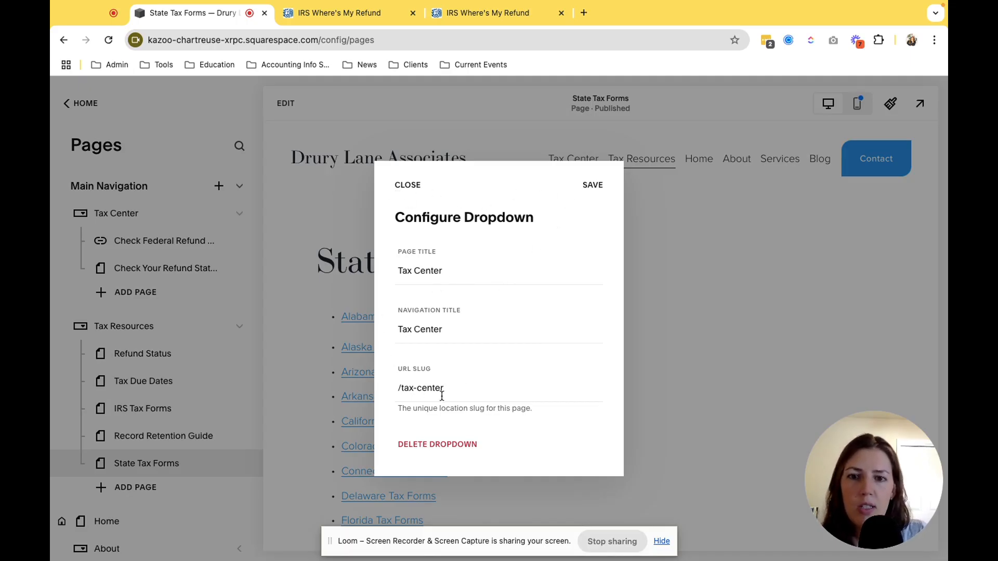
left_click(407, 191)
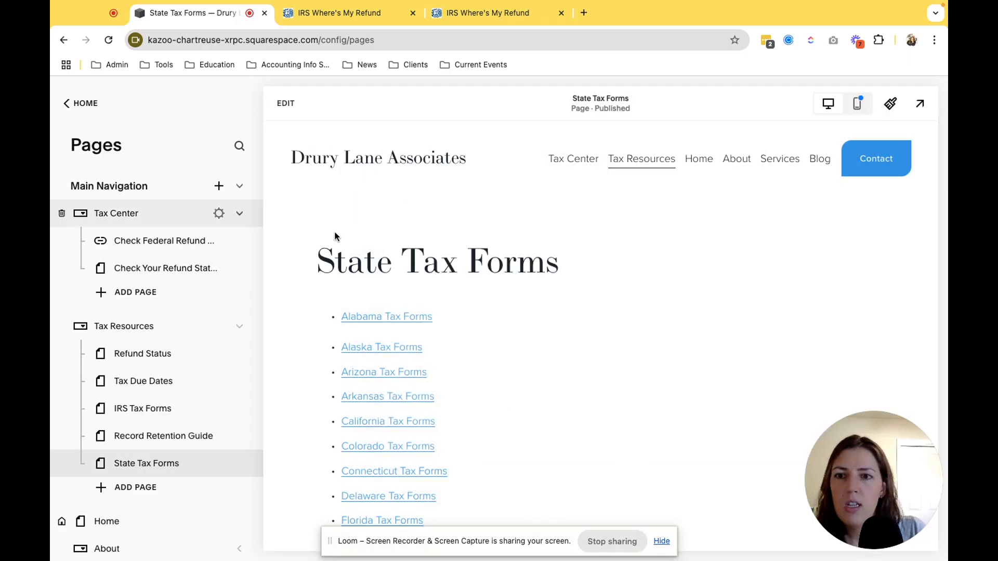
Collapse the Tax Resources and Tax Center dropdowns and move Tax Center from Main Navigation into the Not Linked section.
left_click(239, 326)
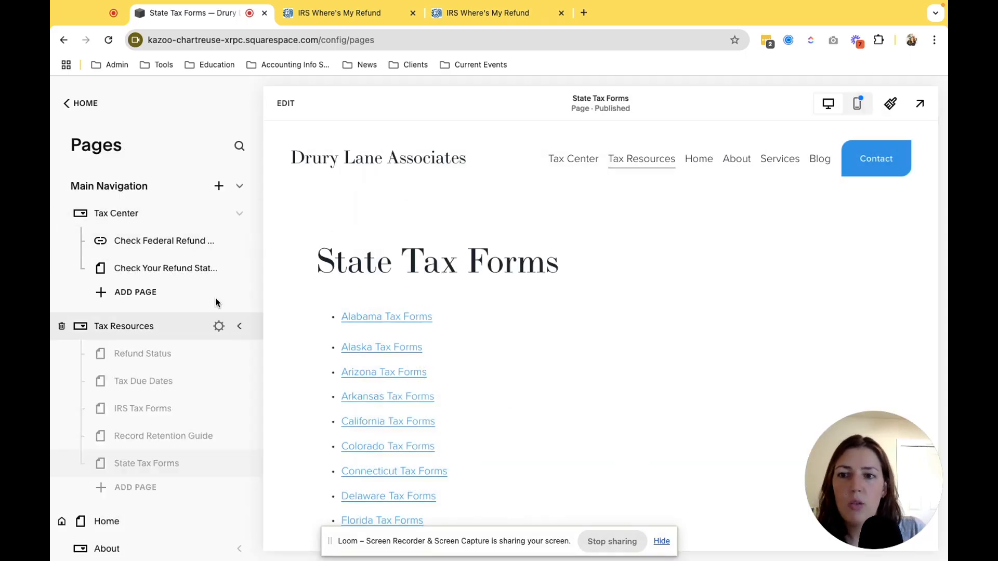
left_click(239, 213)
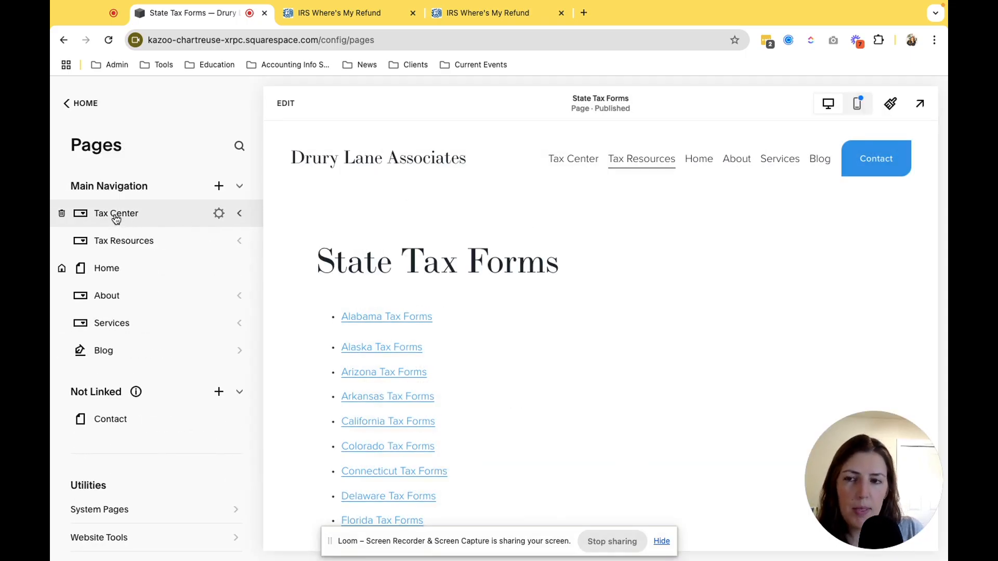
left_click_drag(116, 219, 135, 401)
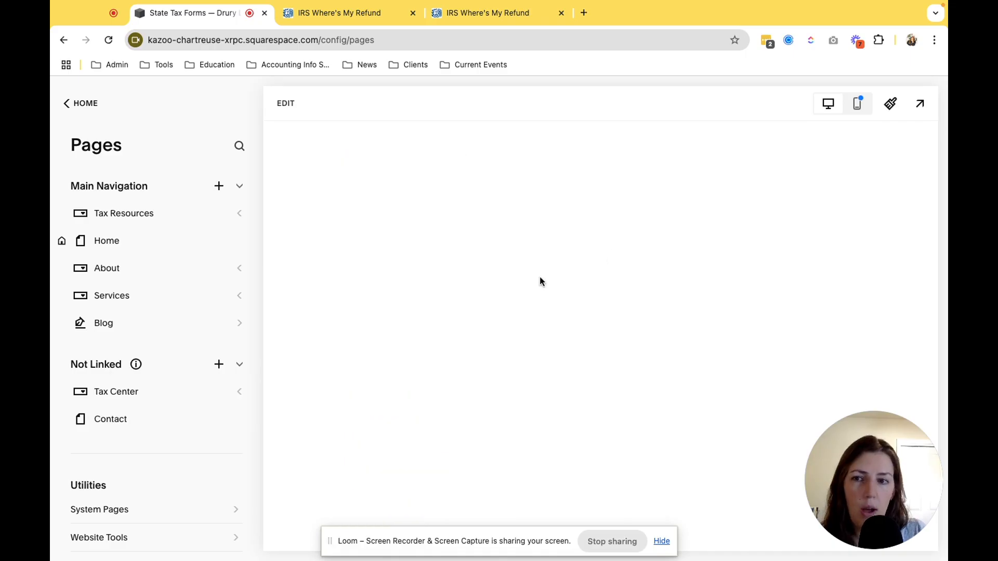
Expand Tax Center under Not Linked and view the Check Federal Refund Status link's settings without changing them.
left_click(238, 392)
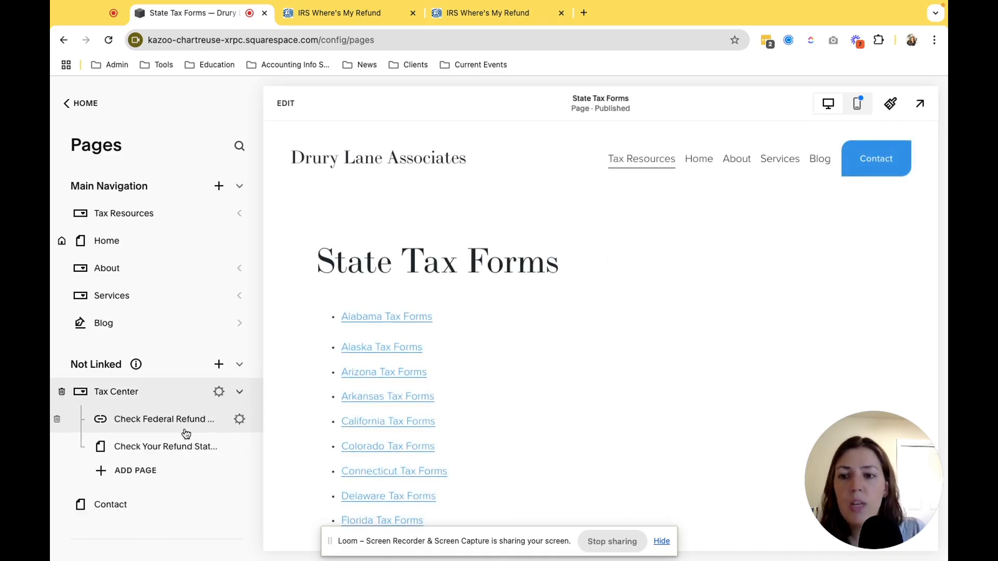
left_click(240, 419)
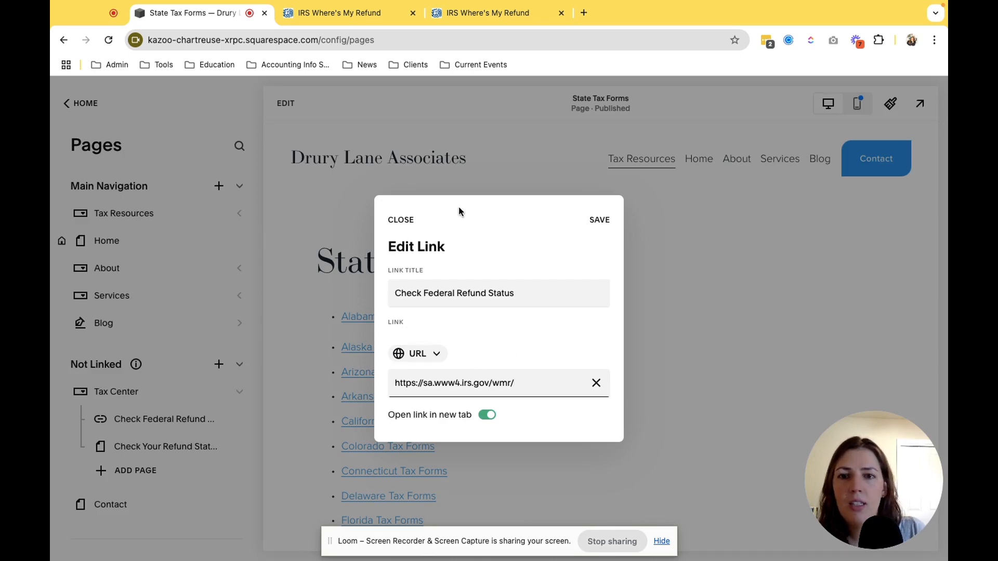
left_click(398, 221)
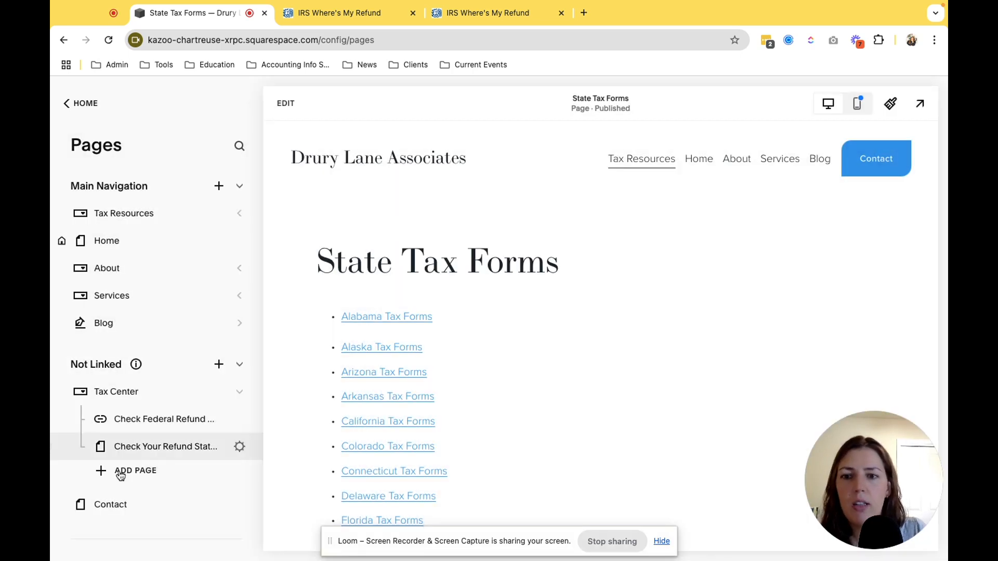
Disable the Check Your Refund Status page in its general page settings and save the change.
left_click(241, 447)
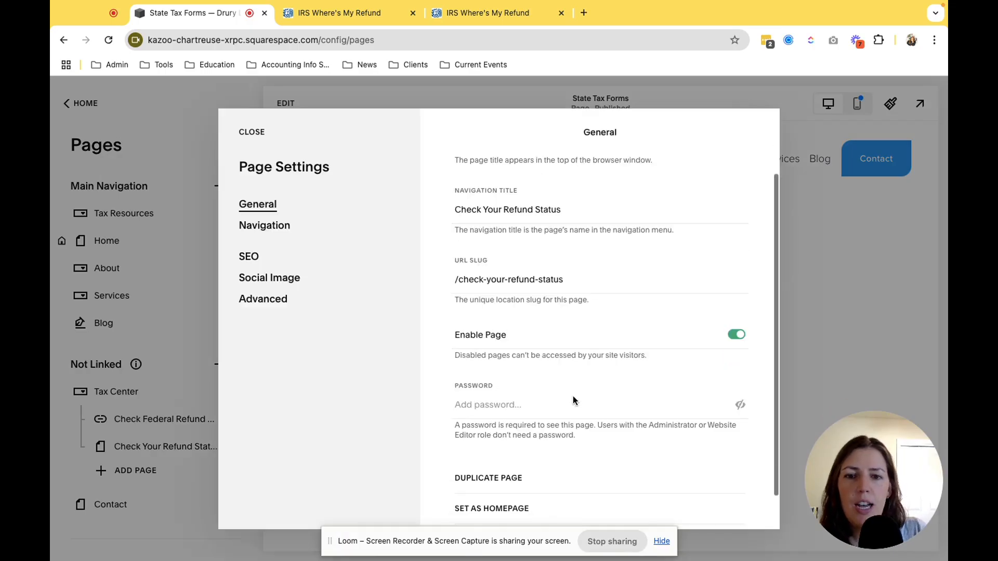
scroll(573, 396, "down", 1)
left_click(738, 327)
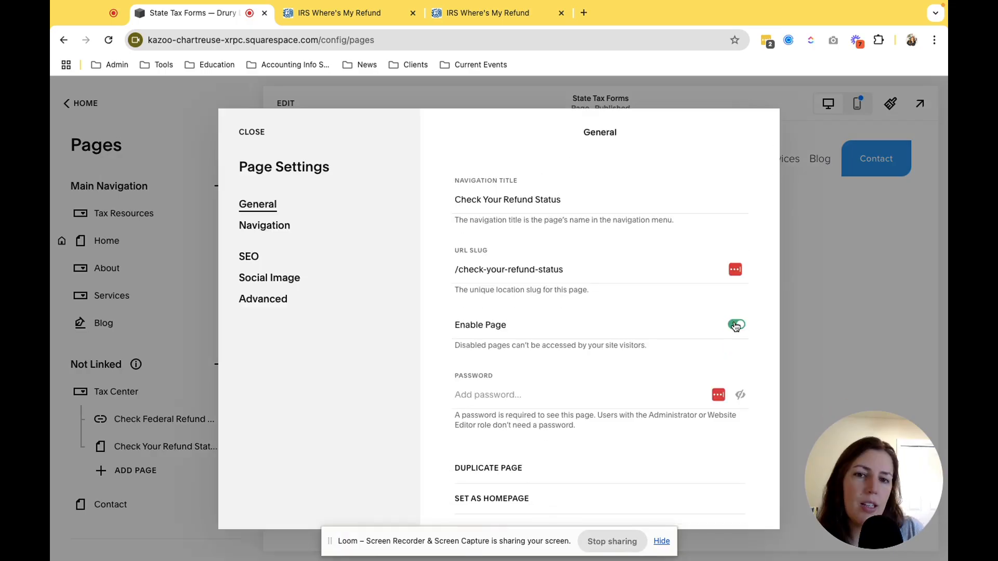
scroll(533, 333, "up", 3)
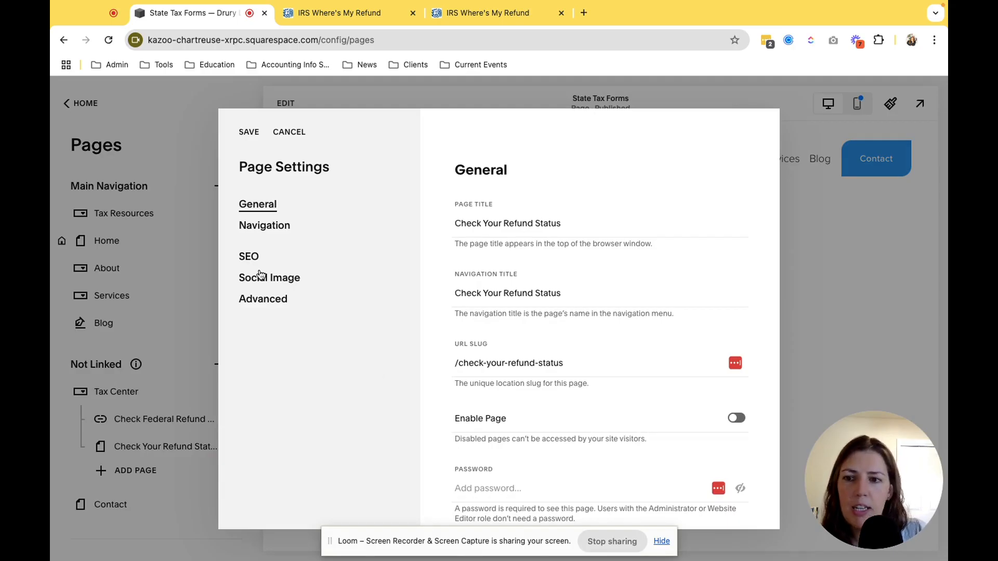
left_click(247, 133)
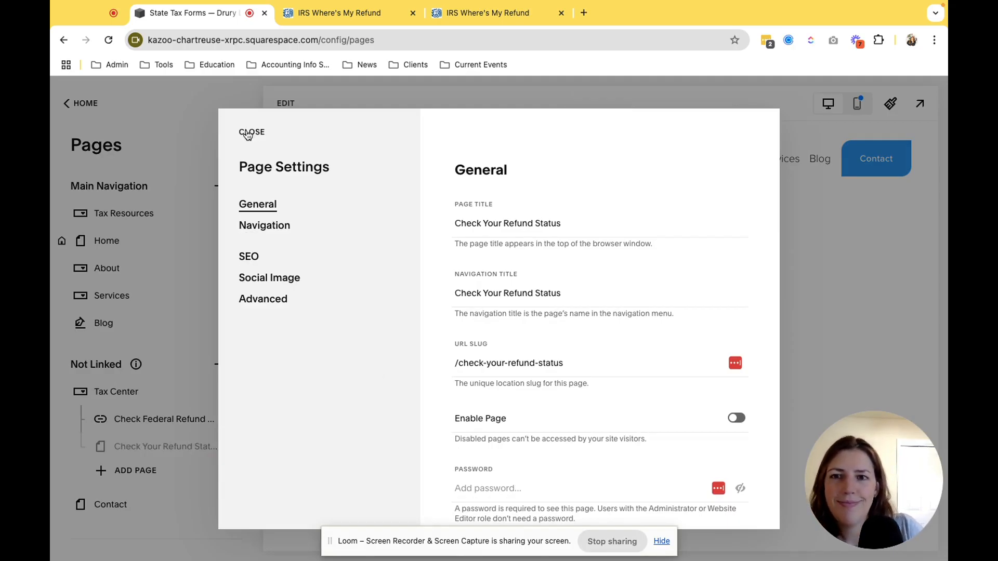